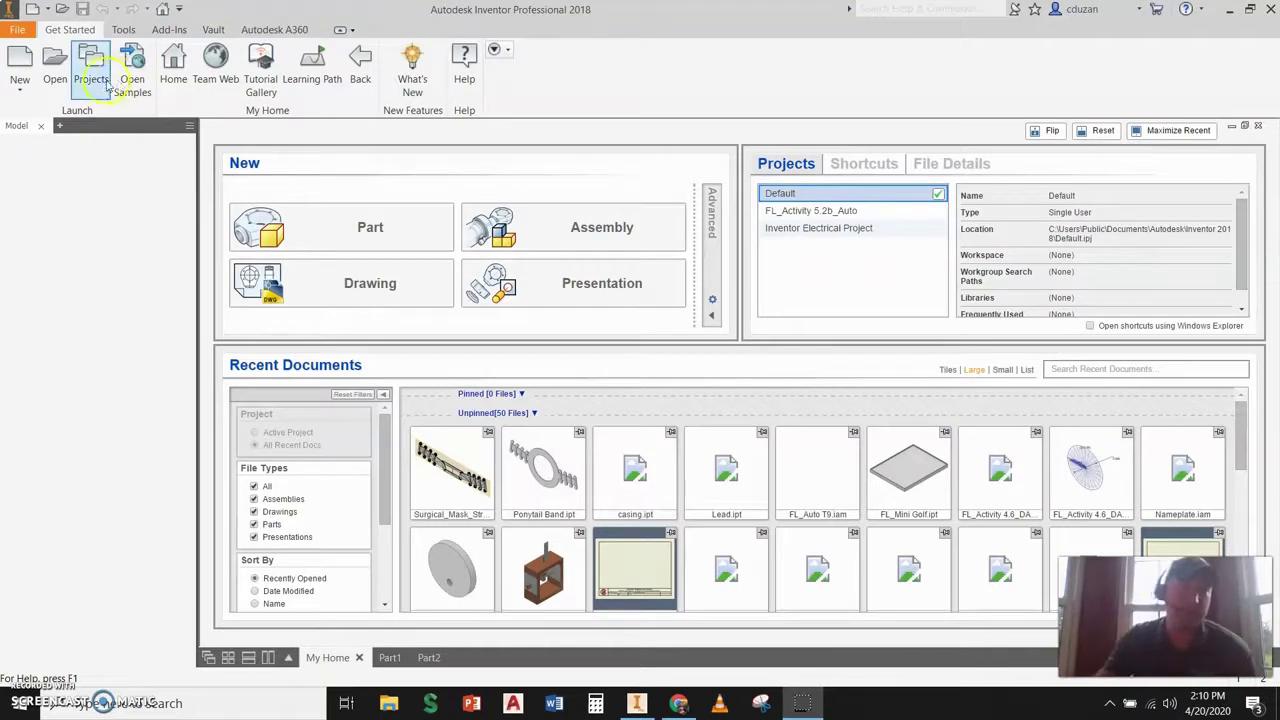
Create a new part from the Standard (in).ipt template and start a 2D sketch on the front XY plane
left_click(20, 62)
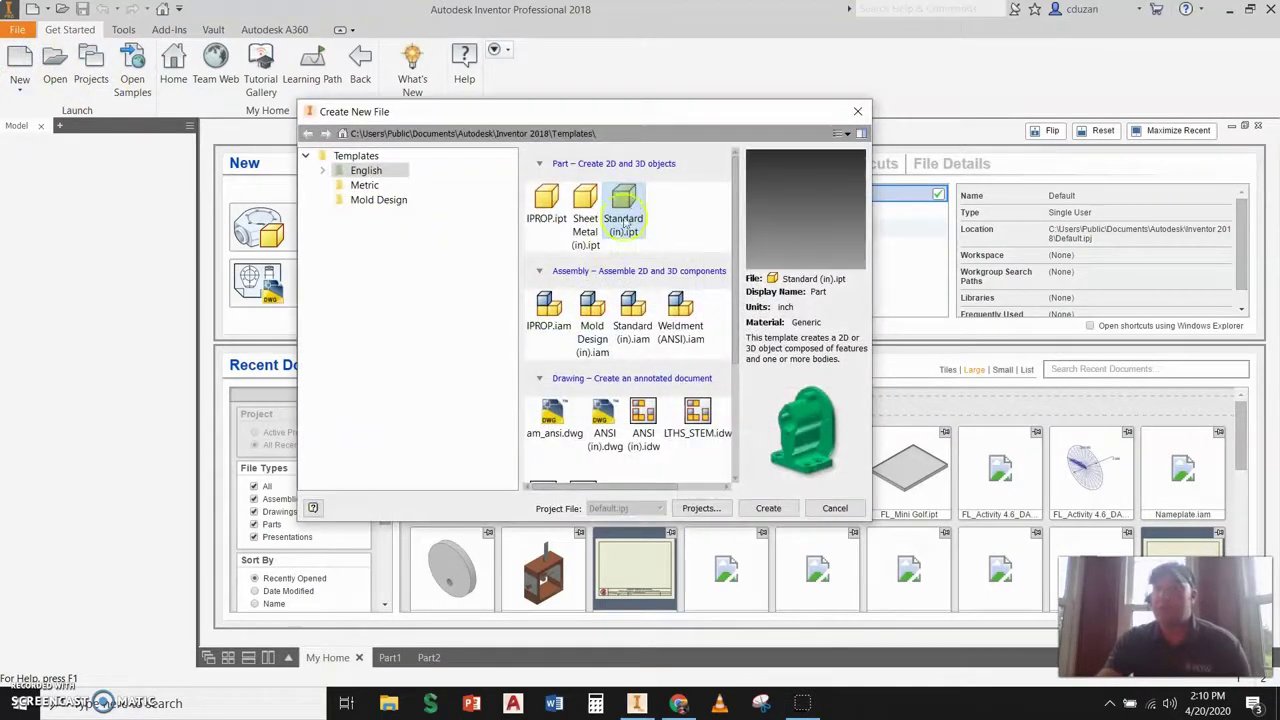
left_click(768, 508)
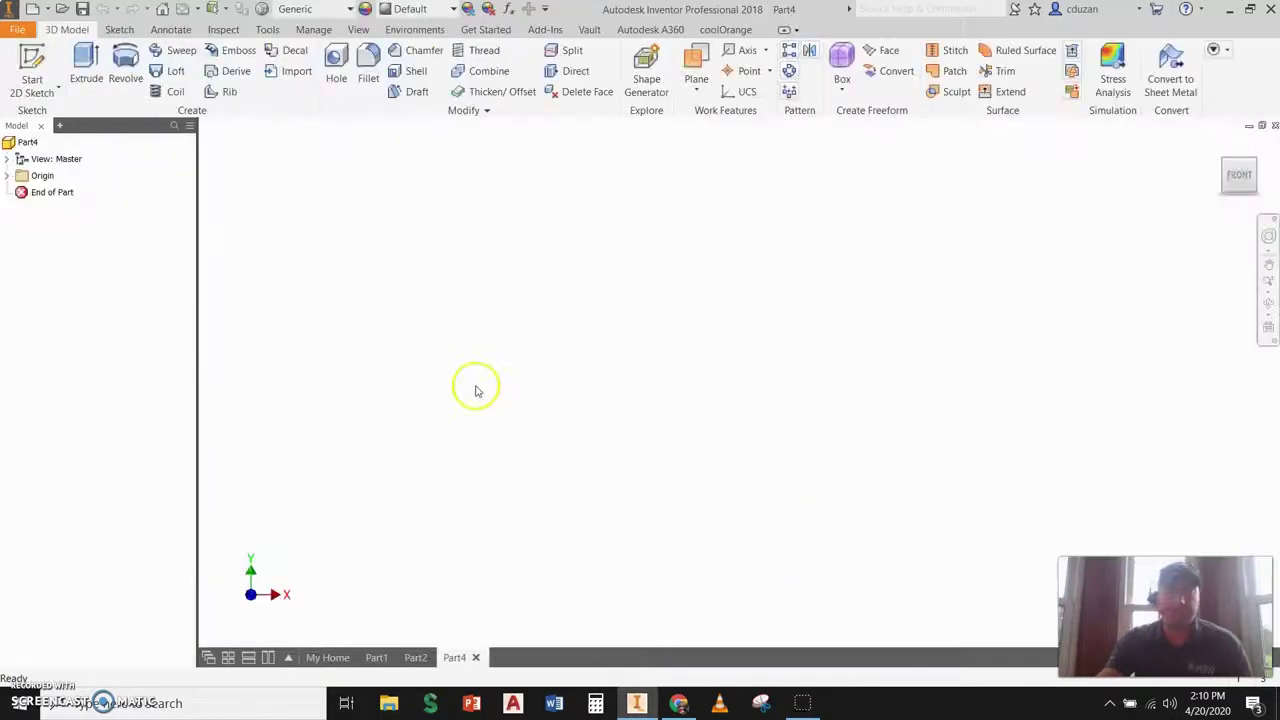
left_click(32, 65)
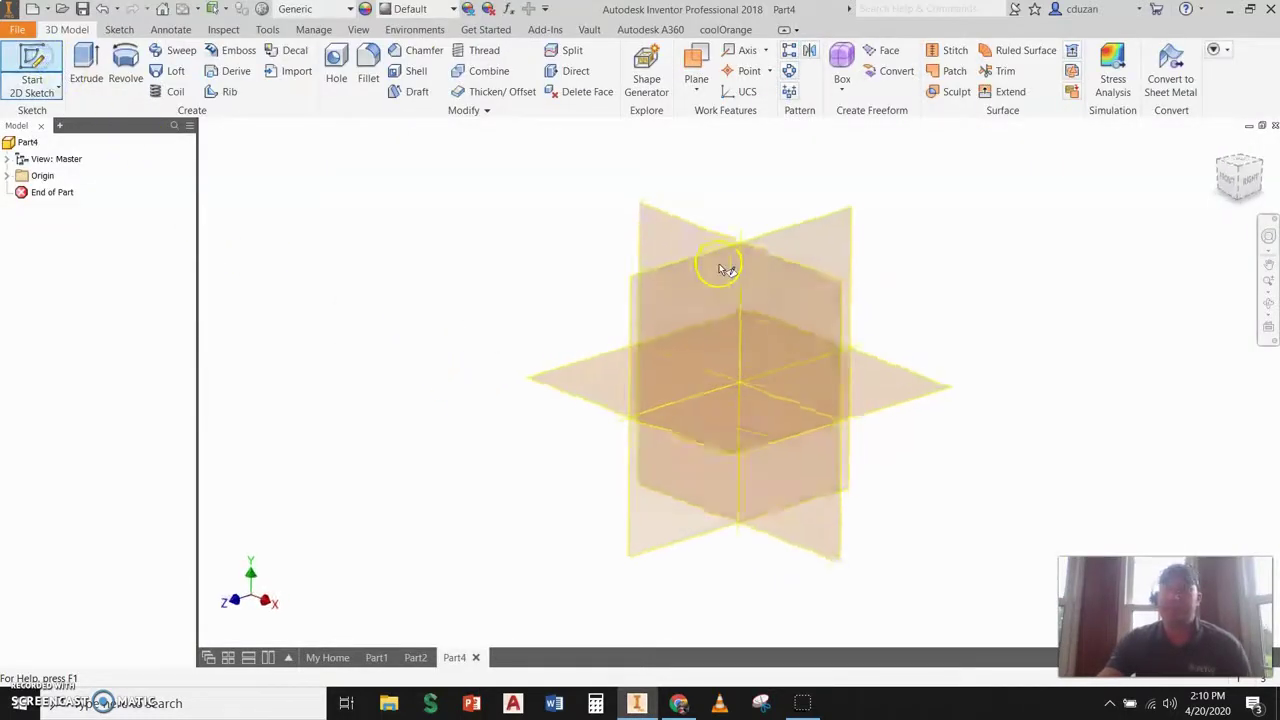
left_click(712, 252)
Sketch a two-point center rectangle 10.5 in wide and 7.25 in high, centred on the origin
left_click(211, 62)
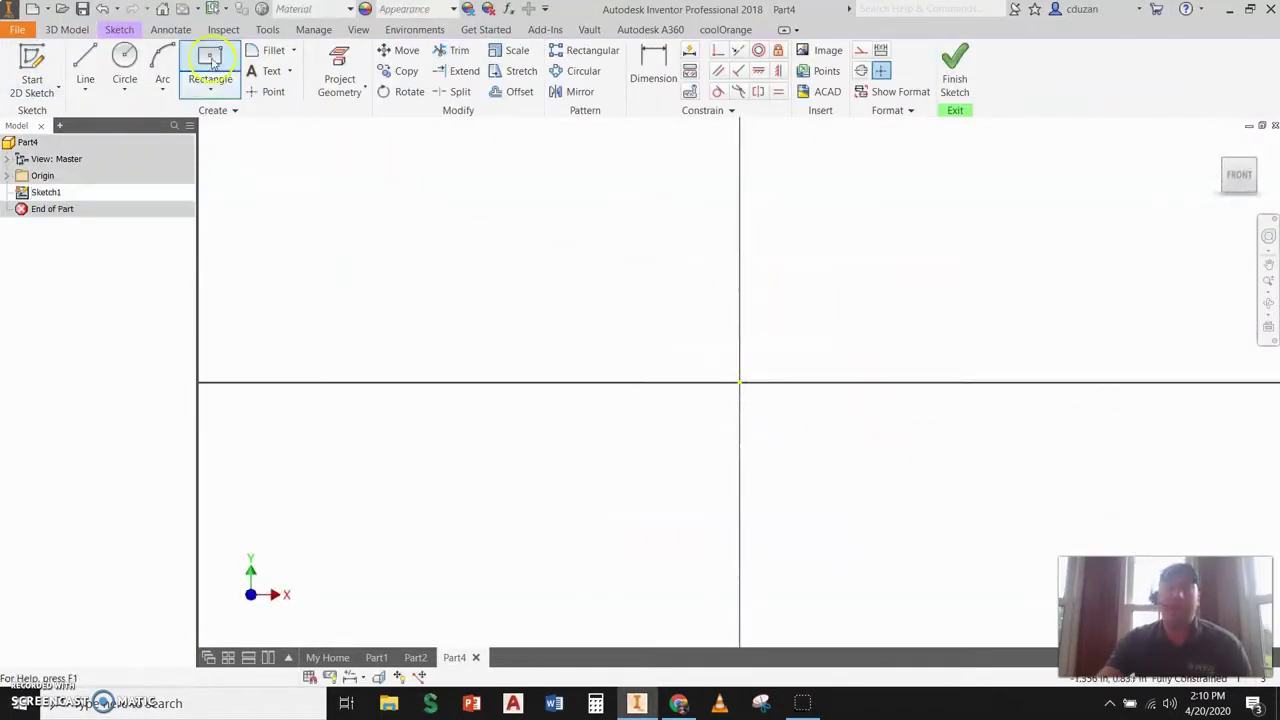
left_click(209, 84)
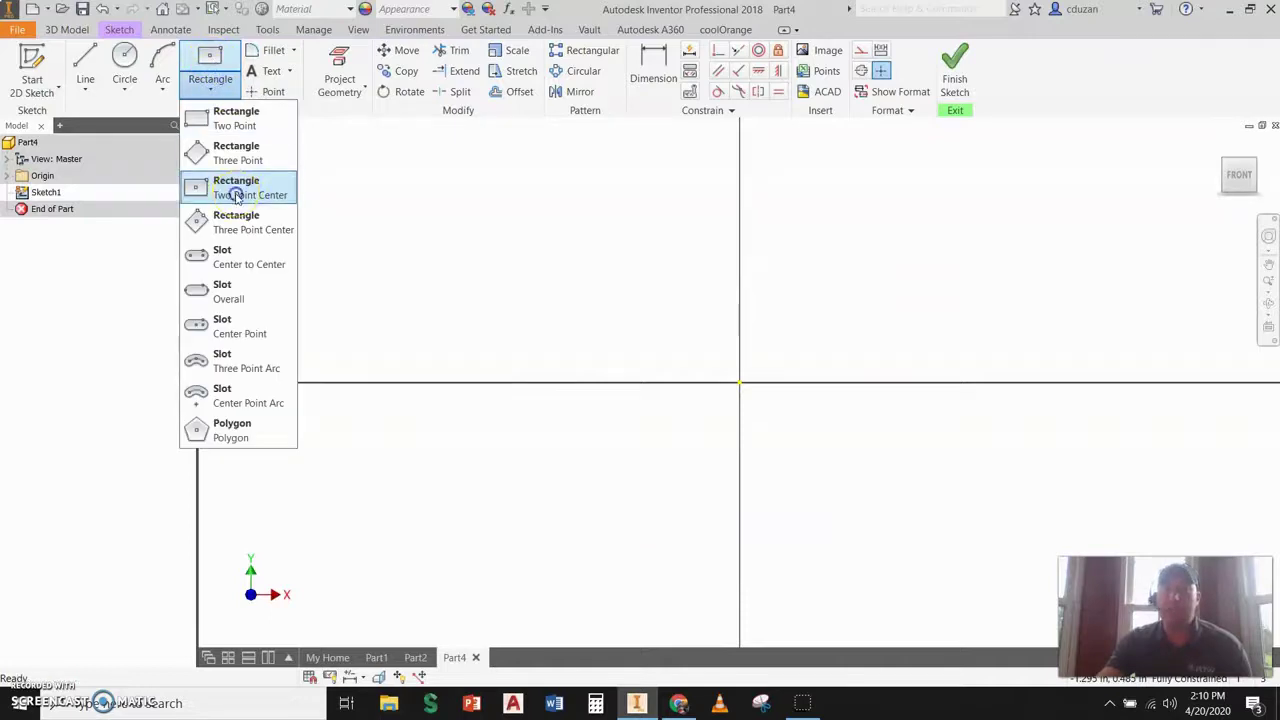
left_click(232, 190)
left_click(740, 383)
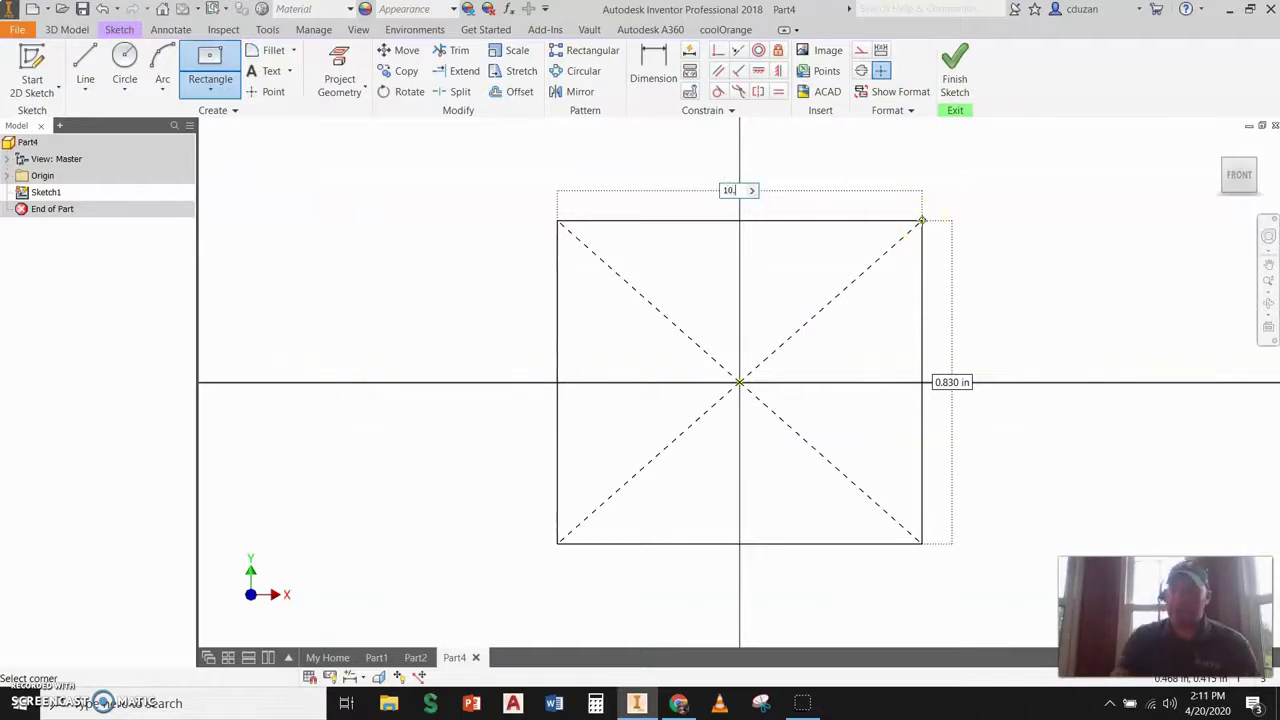
key("Tab")
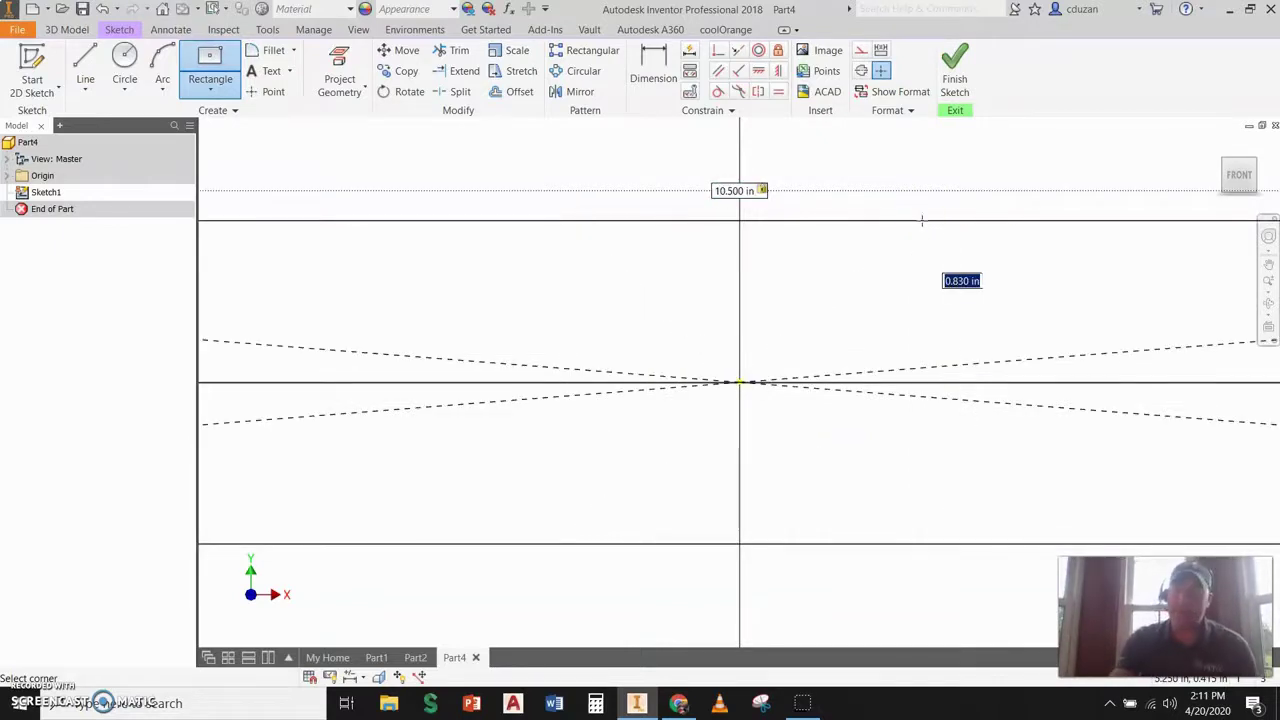
type("7.25")
key("Return")
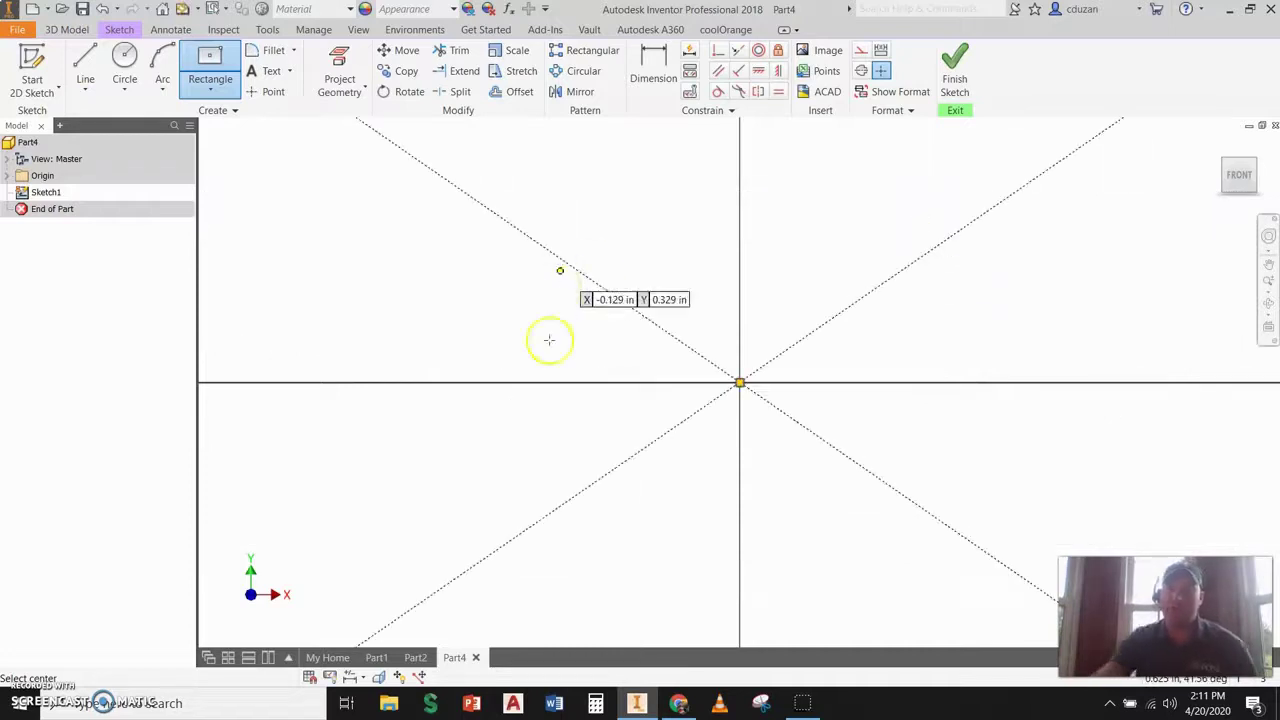
scroll(680, 345, "down", 3)
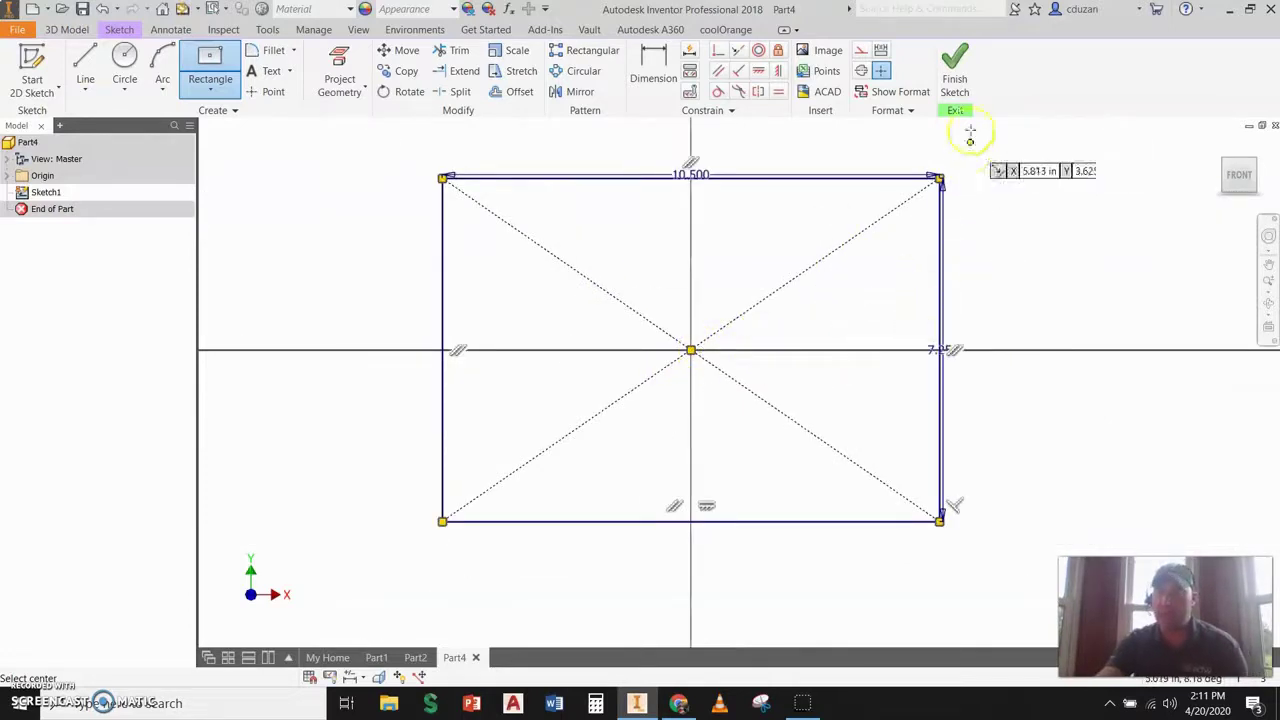
Finish the sketch and extrude the rectangle 0.0625 in into a thin plate
left_click(955, 80)
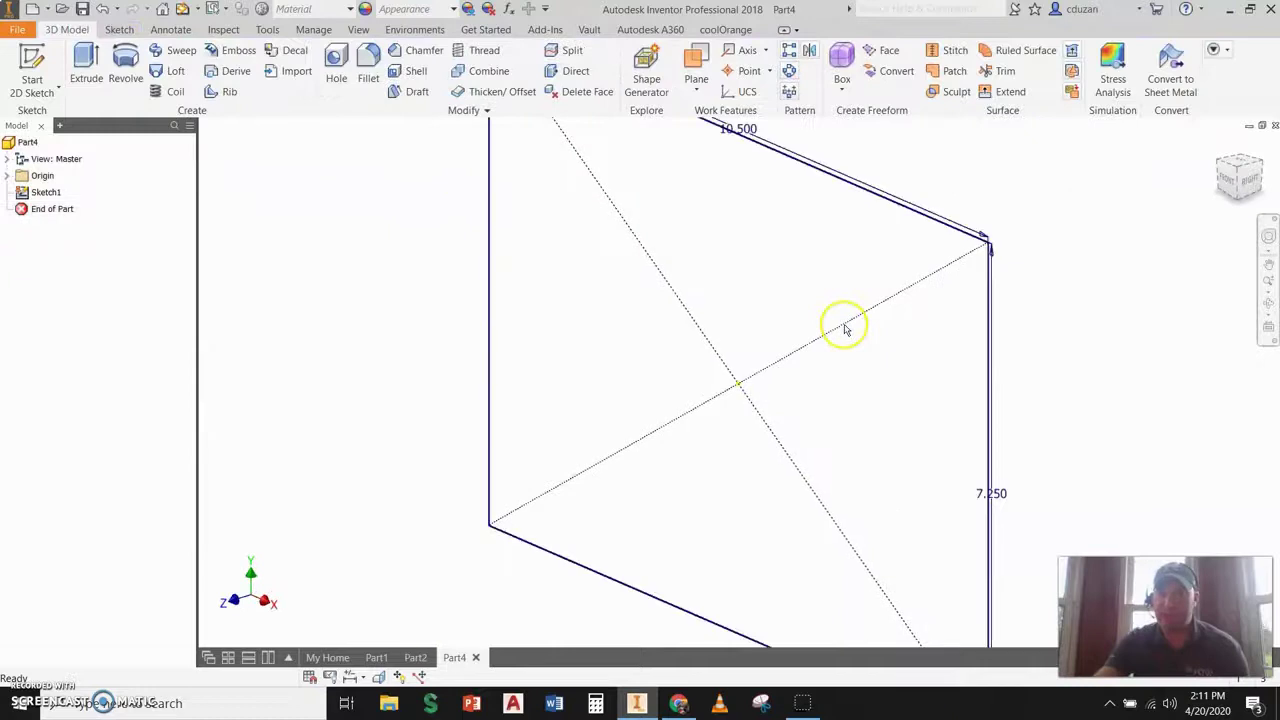
left_click(75, 80)
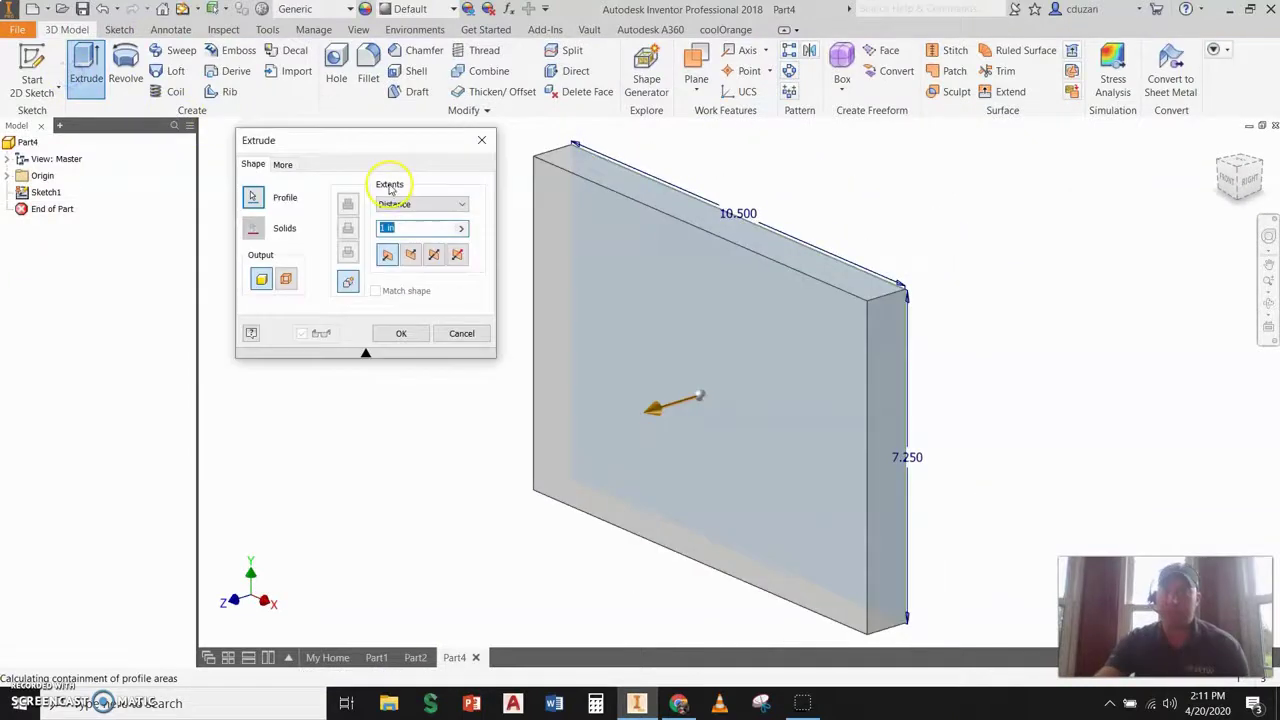
type(".0625")
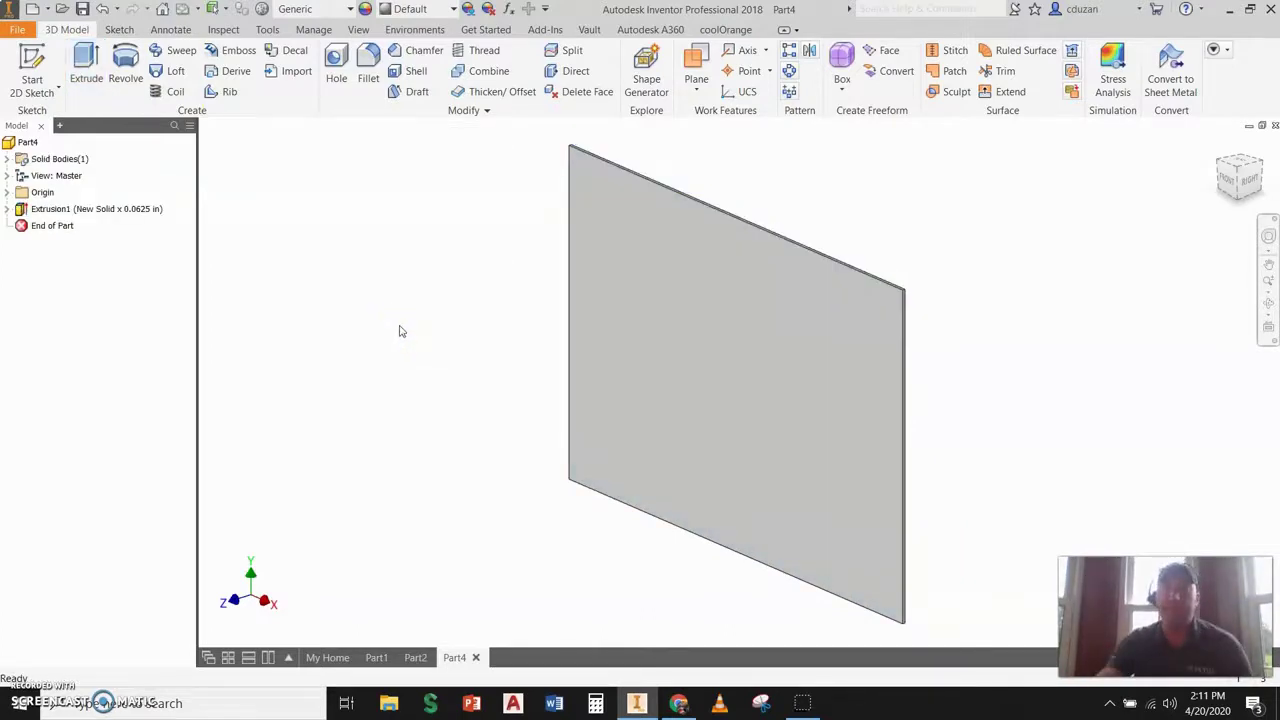
Fillet the plate's four corner edges with a constant 2 in radius
left_click(368, 72)
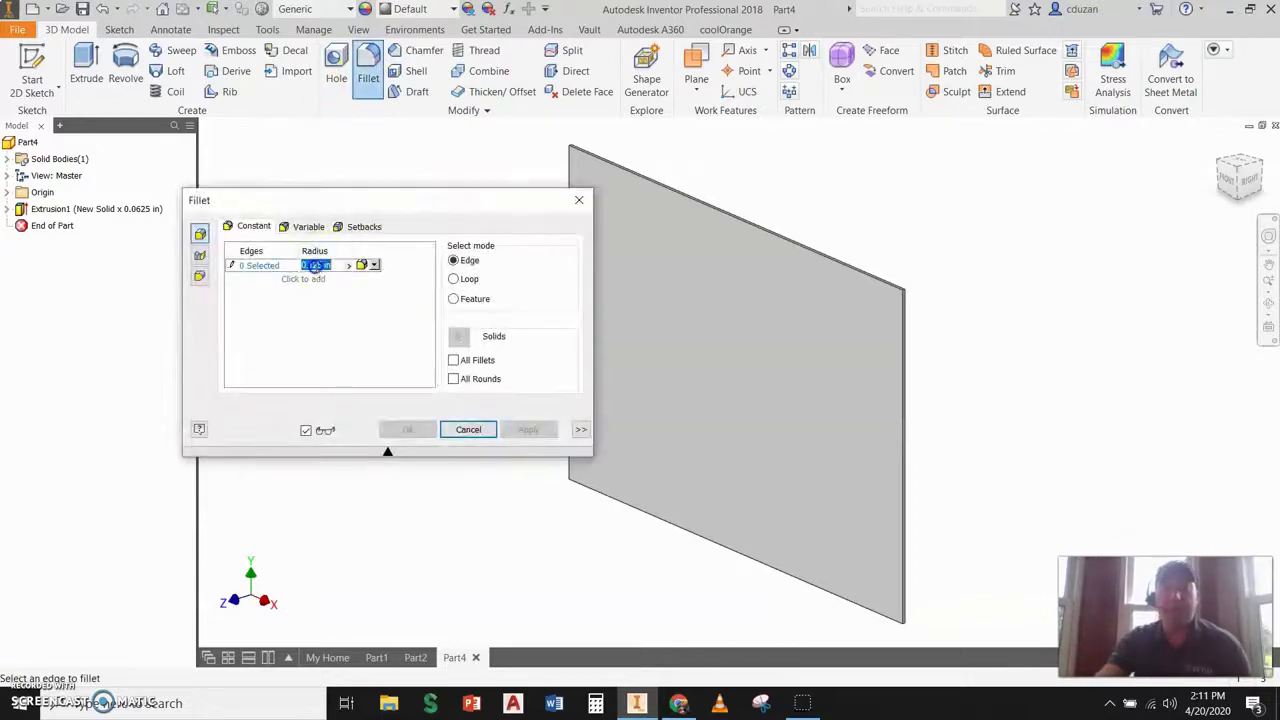
type("2")
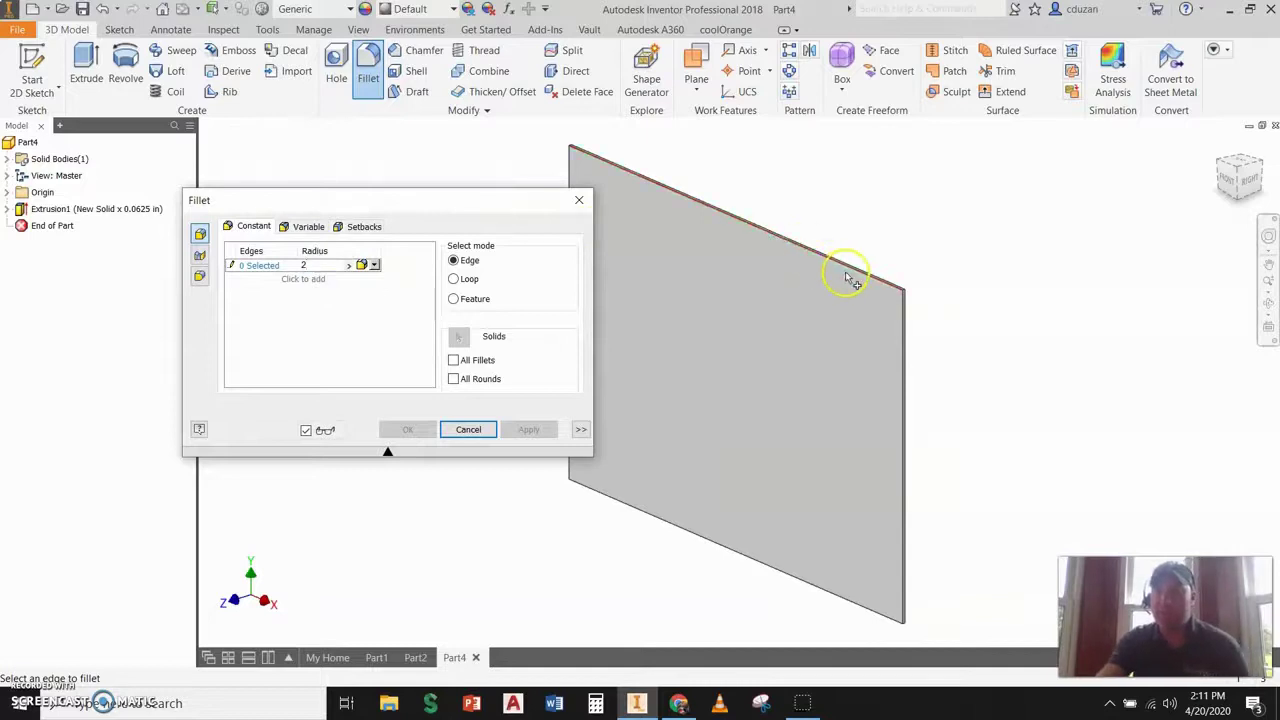
scroll(851, 271, "up", 4)
left_click(913, 316)
scroll(897, 255, "down", 4)
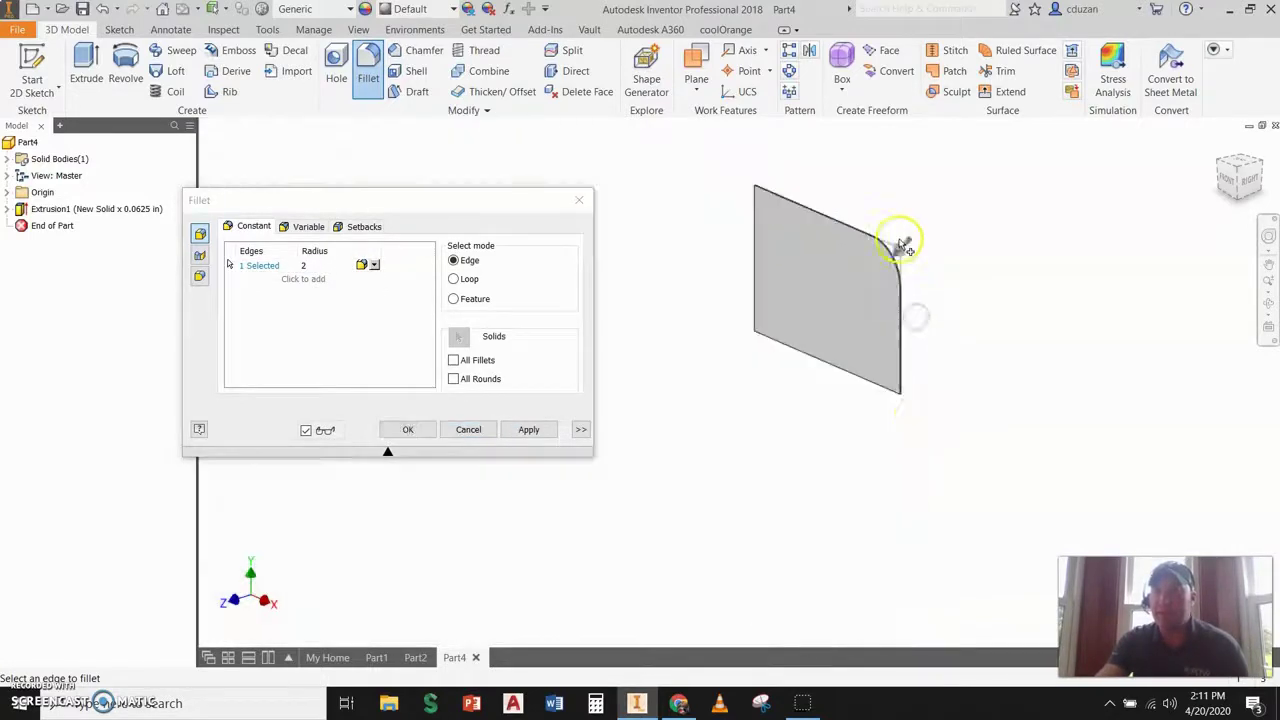
scroll(920, 420, "up", 4)
left_click(938, 426)
scroll(985, 445, "down", 4)
scroll(790, 360, "up", 4)
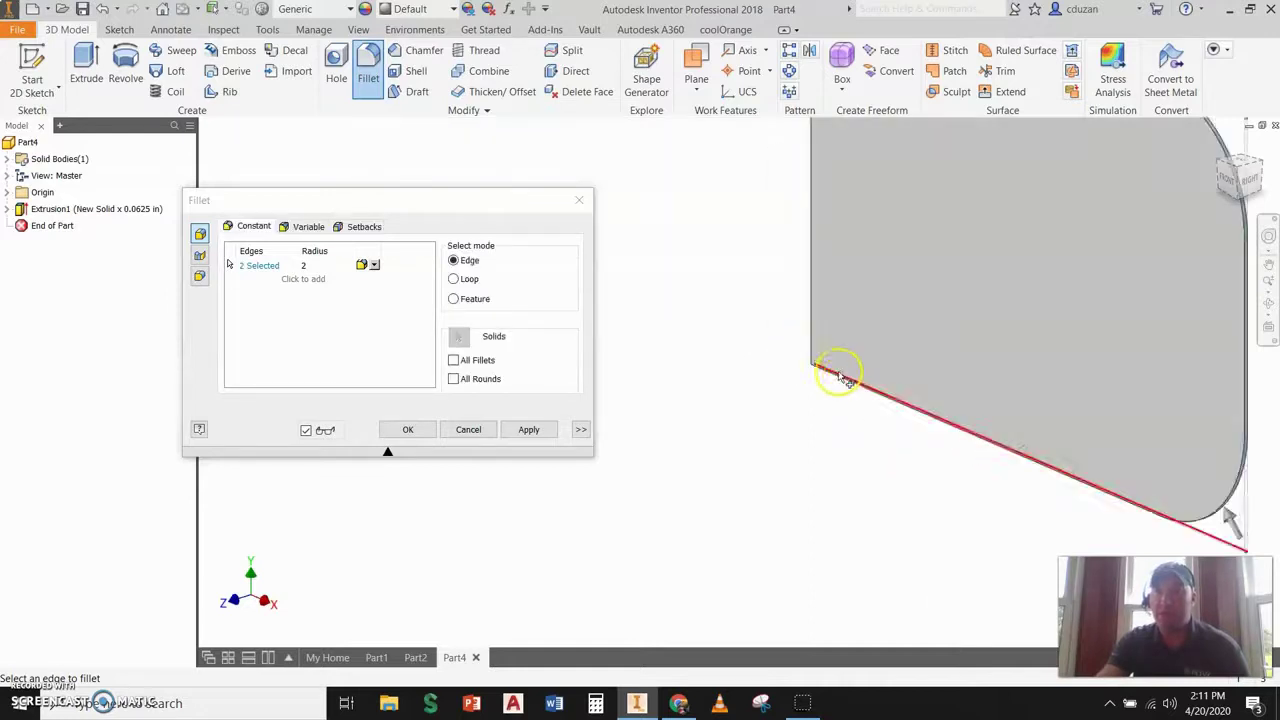
left_click(813, 375)
scroll(820, 370, "down", 4)
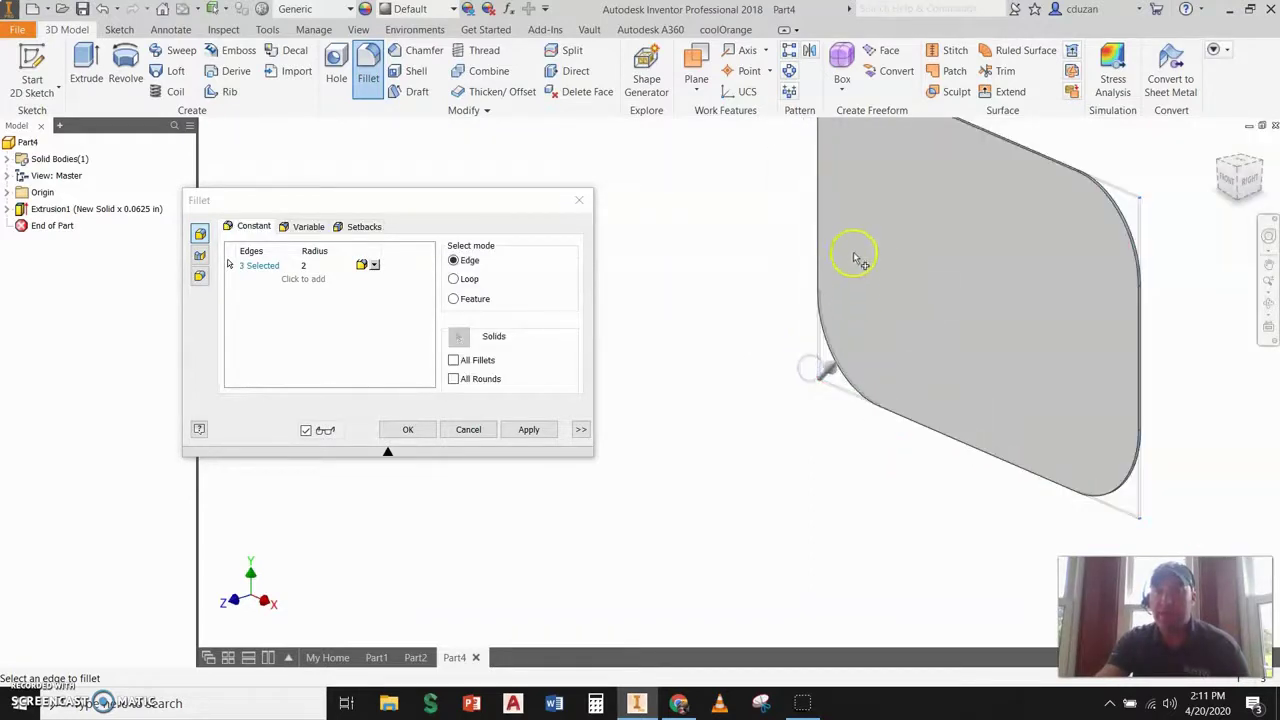
scroll(775, 220, "up", 4)
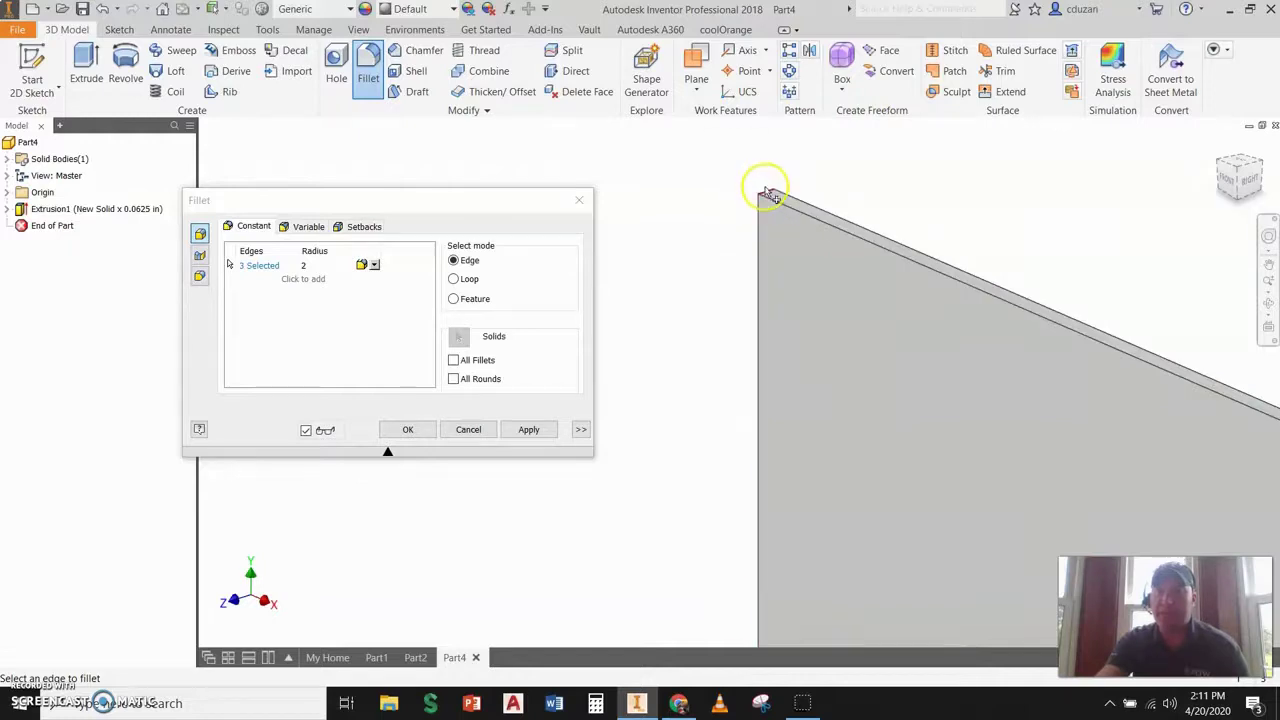
left_click(766, 192)
scroll(766, 192, "down", 4)
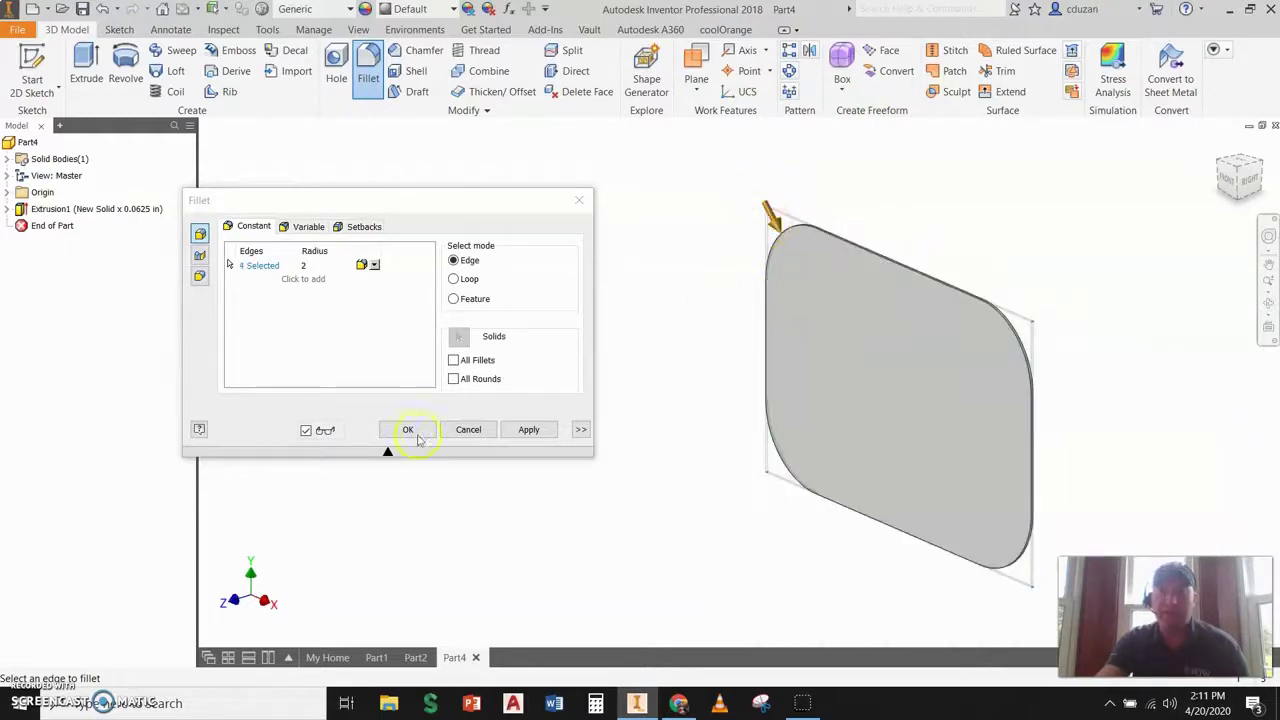
left_click(407, 429)
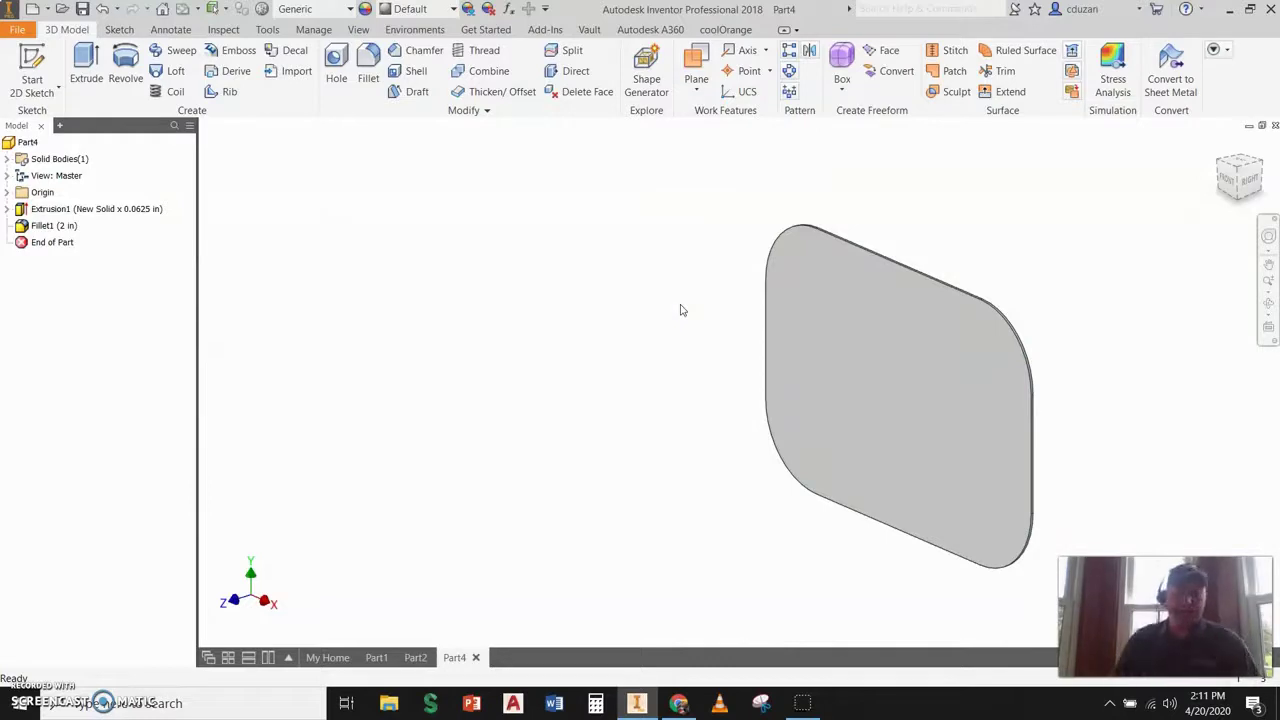
Start a sketch on the plate's front face and draw a 2.75 in diameter circle near the upper-left corner
left_click(32, 80)
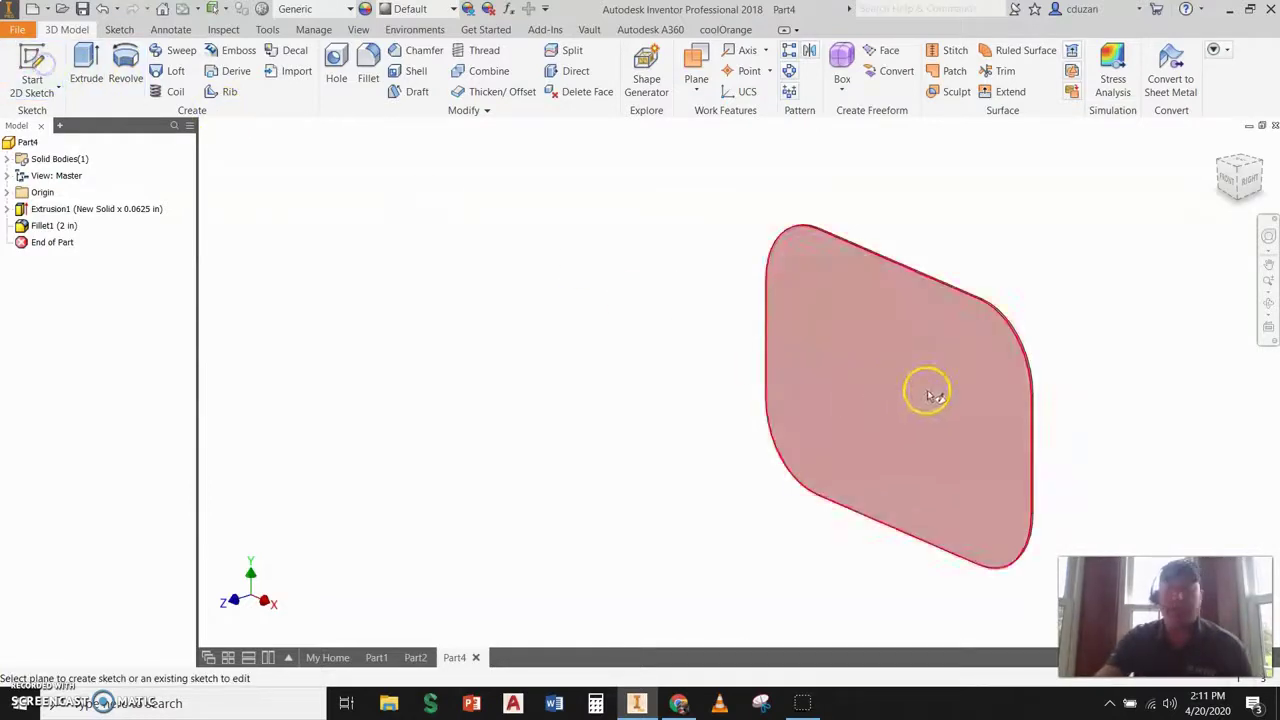
left_click(927, 391)
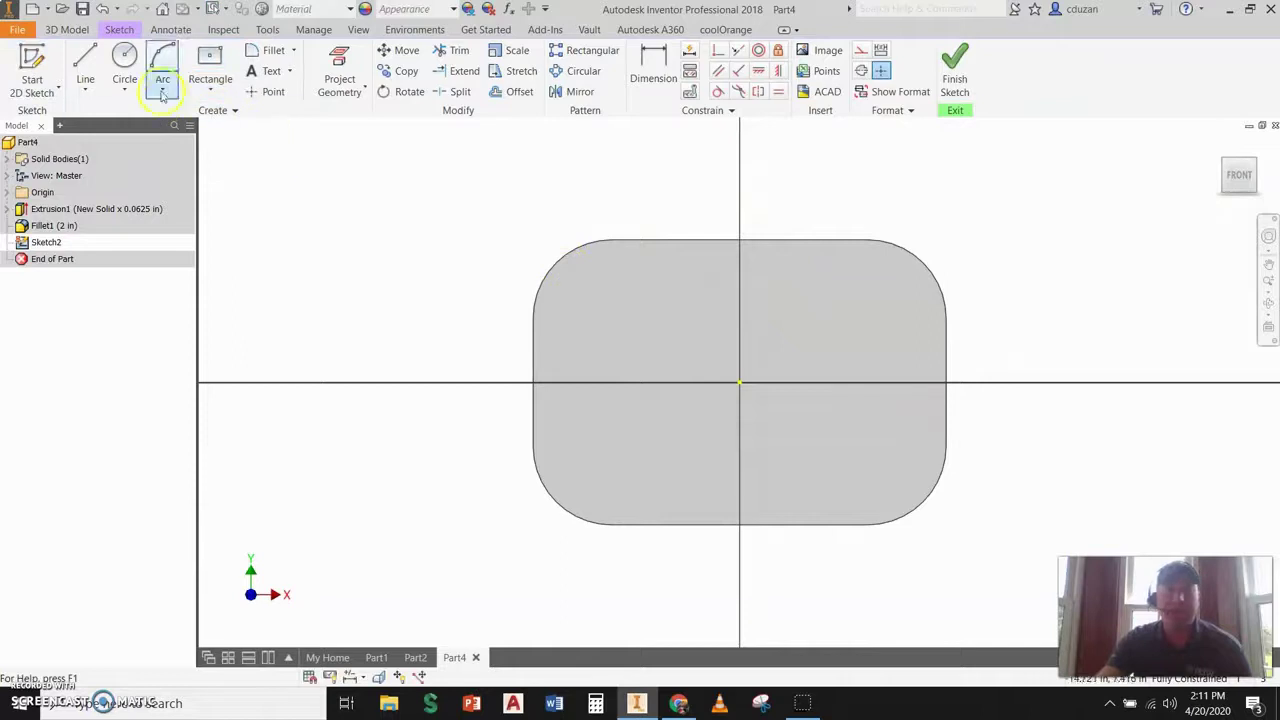
left_click(125, 62)
left_click(651, 314)
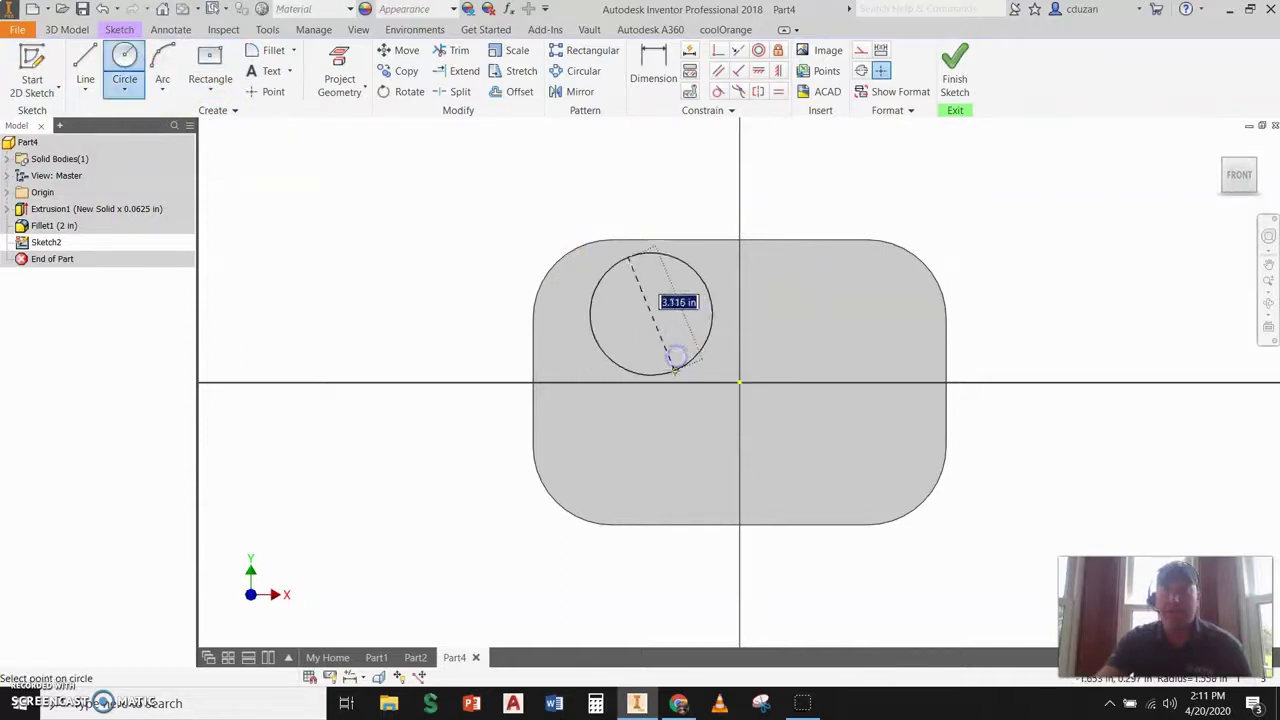
type("2.75")
key("Return")
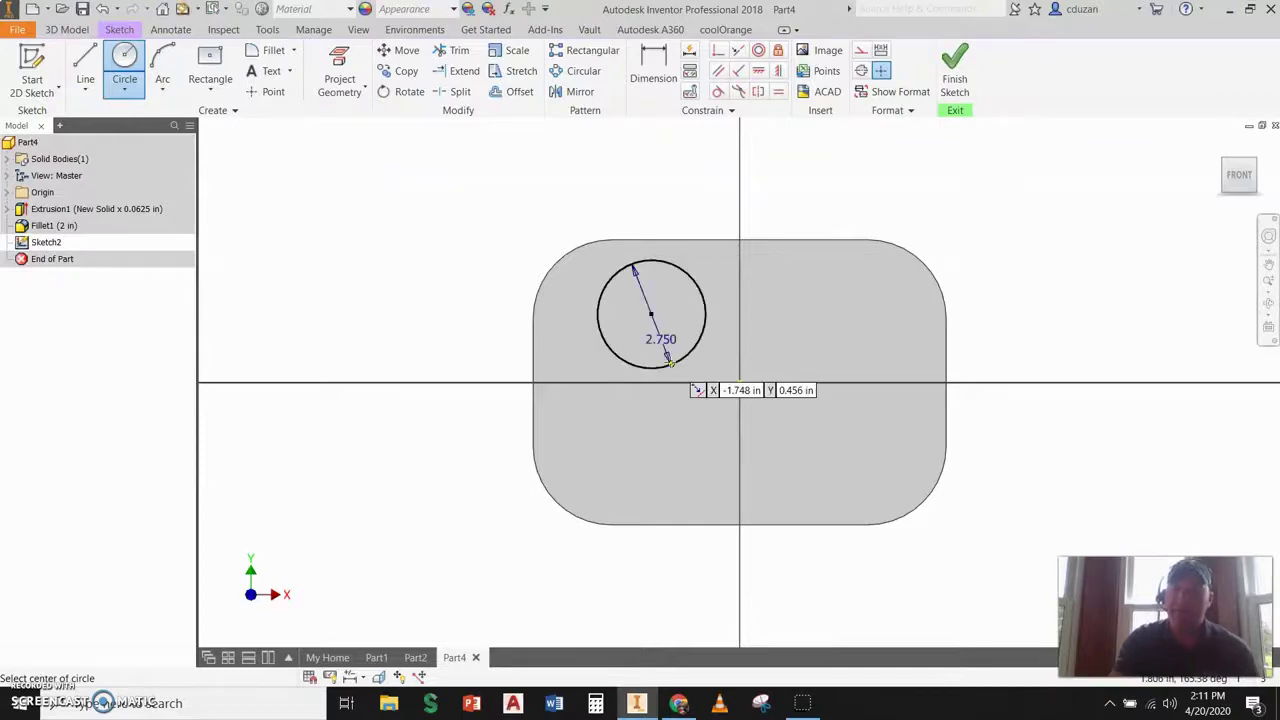
Dimension the circle's centre 2 in from the plate's left edge and 2 in from its top edge, and finish the sketch
left_click(653, 65)
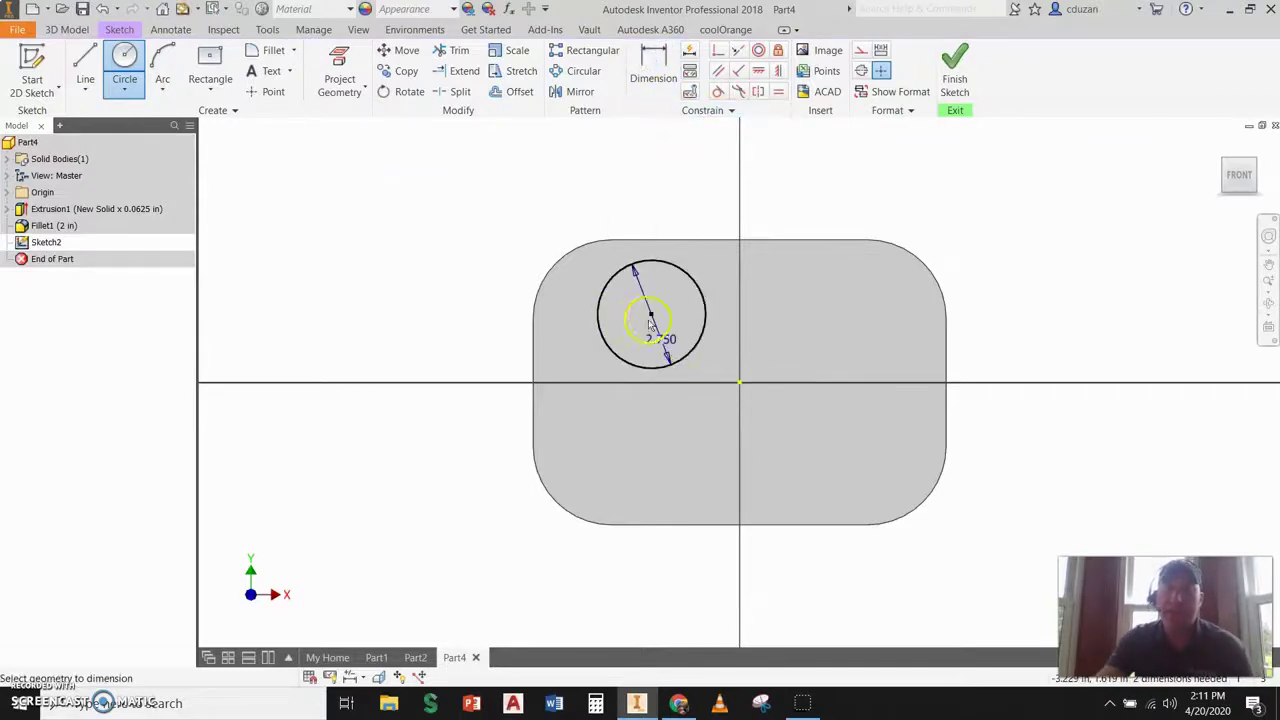
left_click(533, 325)
left_click(558, 198)
type("2")
key("Return")
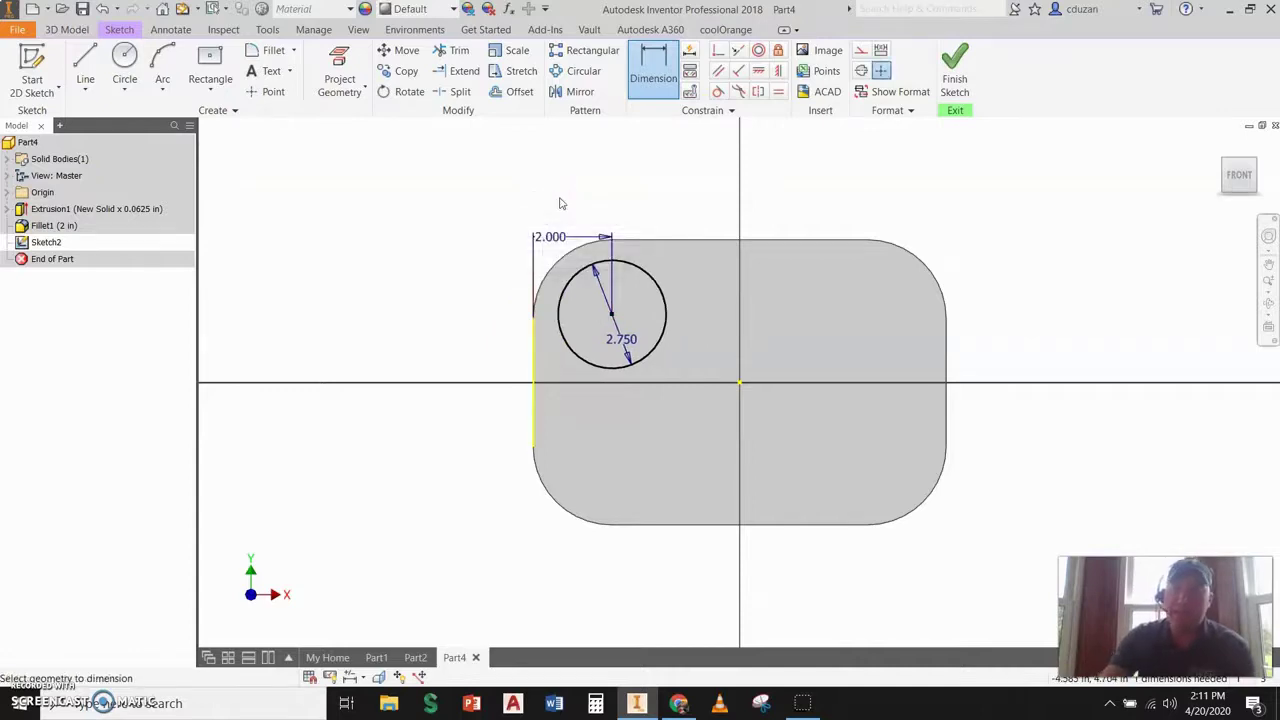
left_click(628, 238)
left_click(611, 313)
left_click(481, 268)
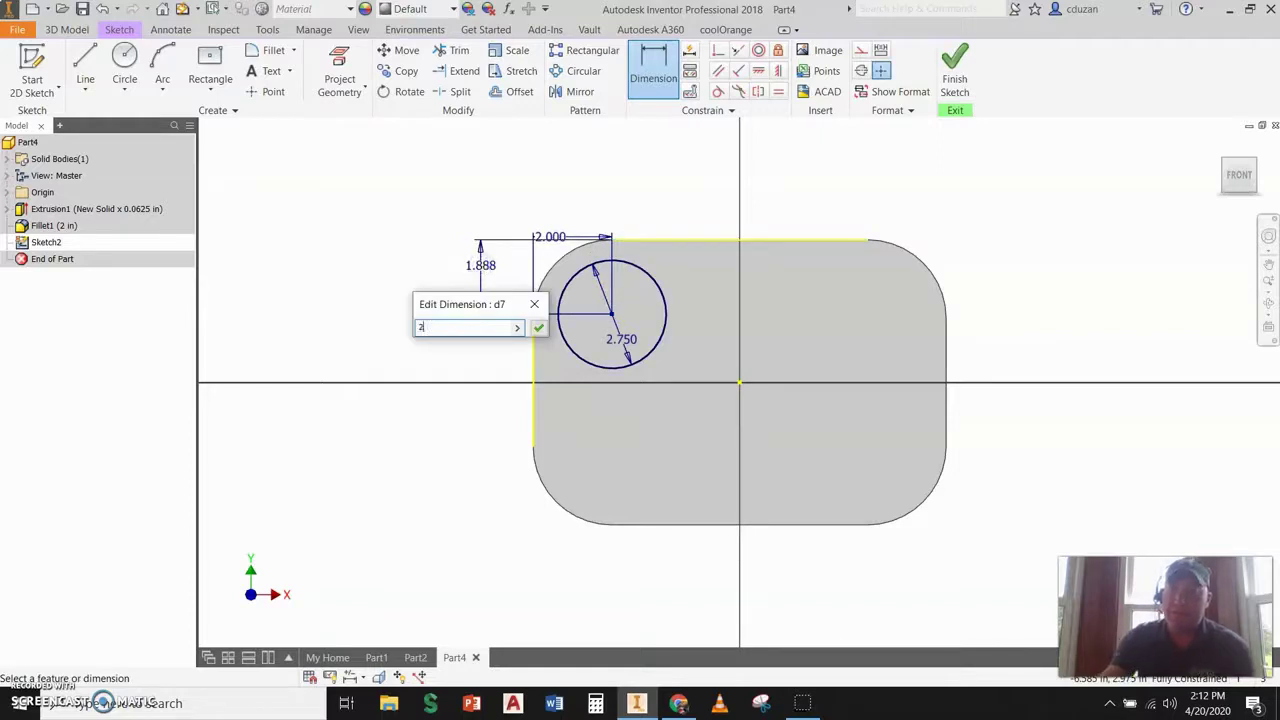
key("Return")
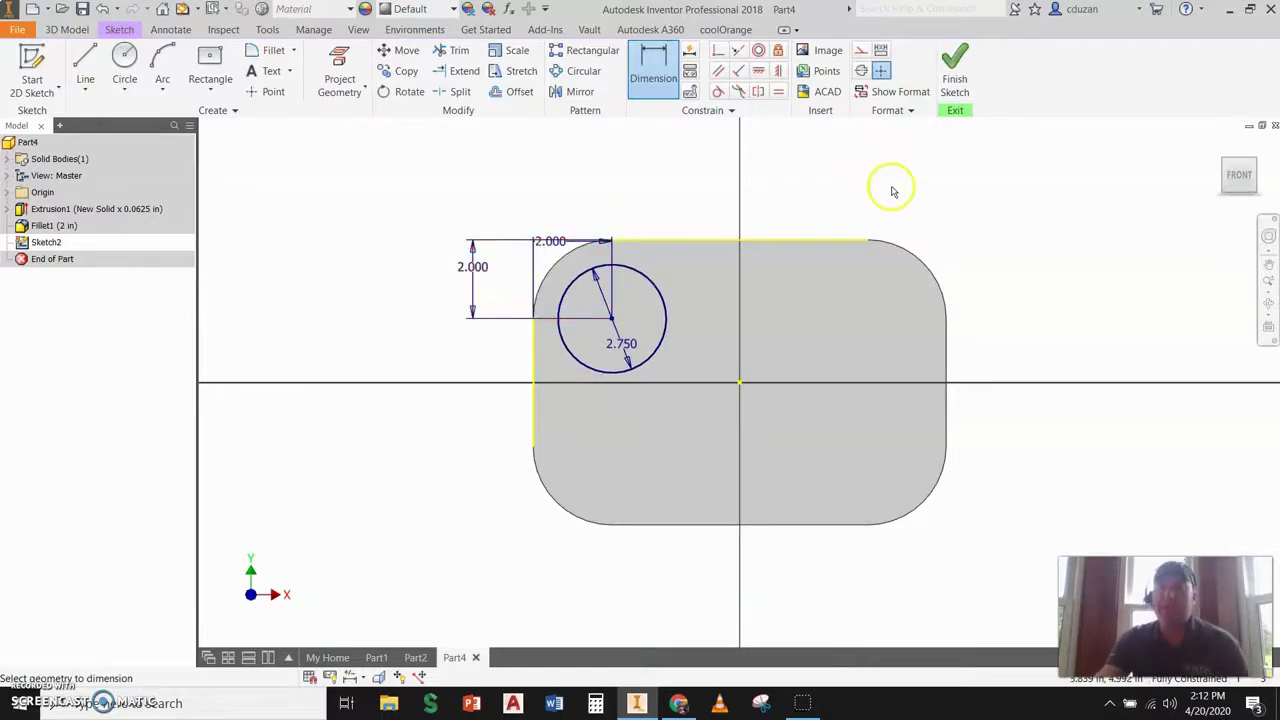
left_click(954, 68)
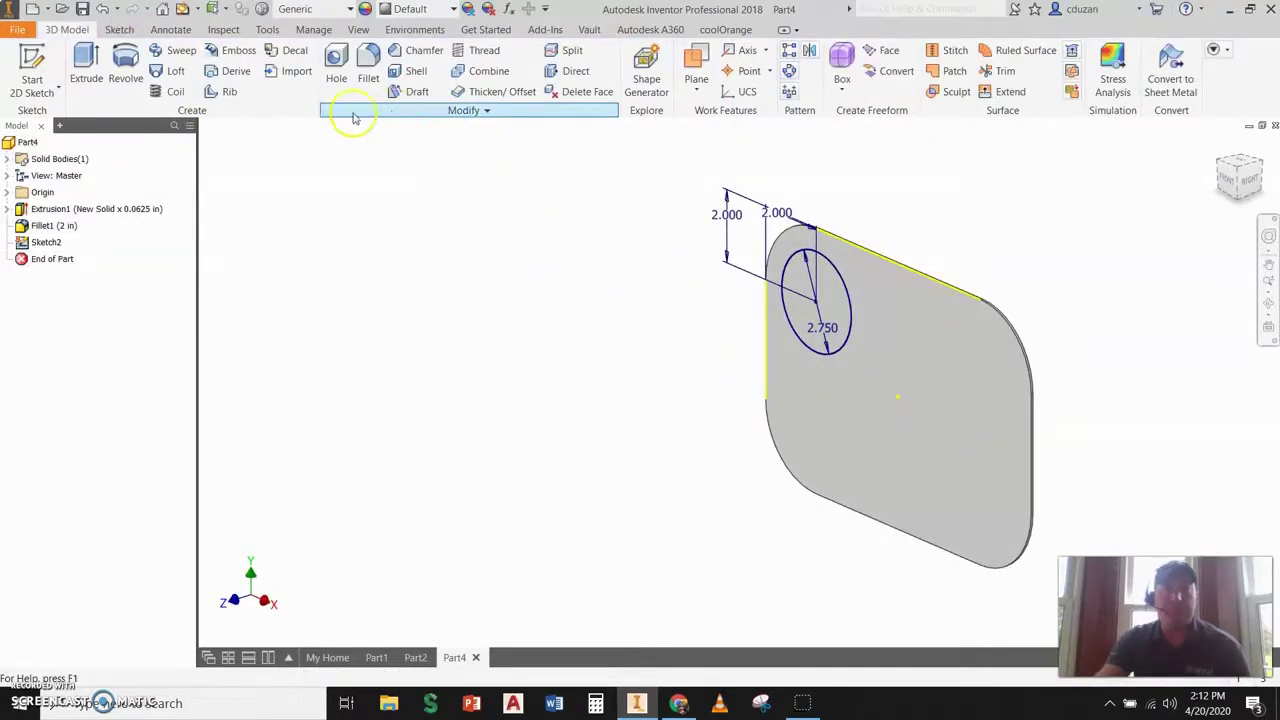
Start a new sketch on a work plane offset 1.25 in forward from the plate's front face
left_click(34, 62)
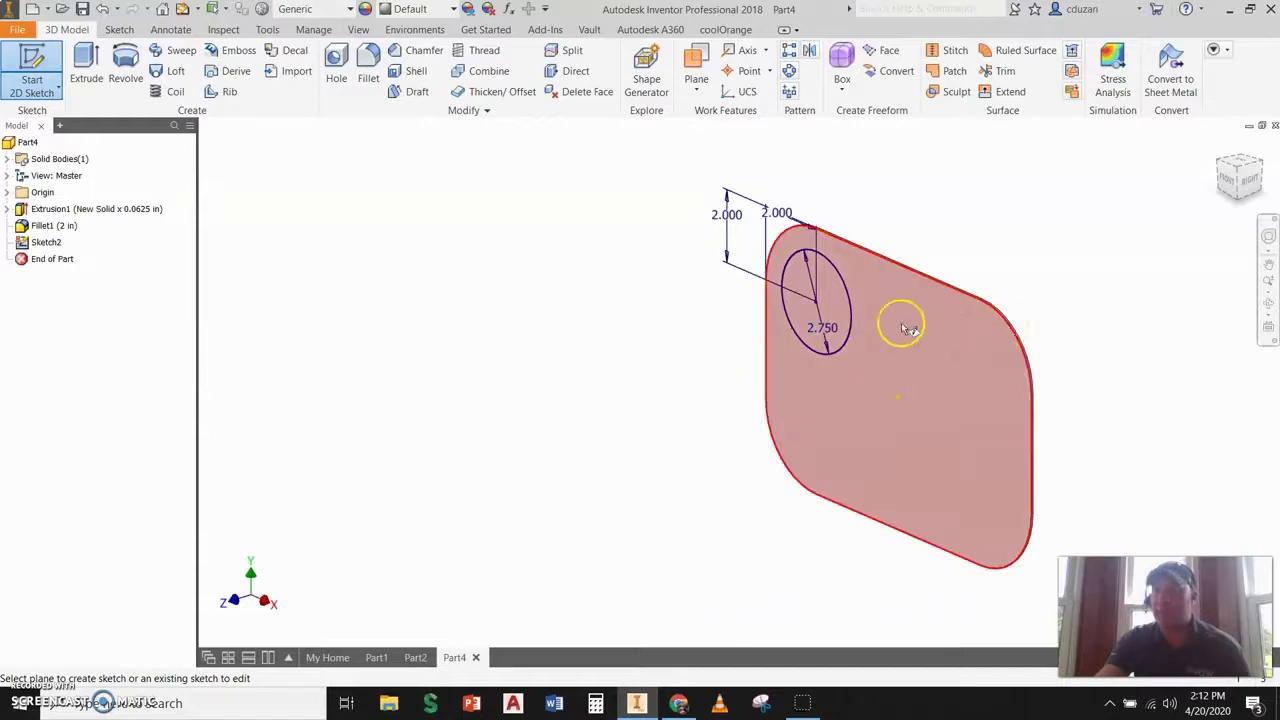
left_click_drag(855, 337, 680, 374)
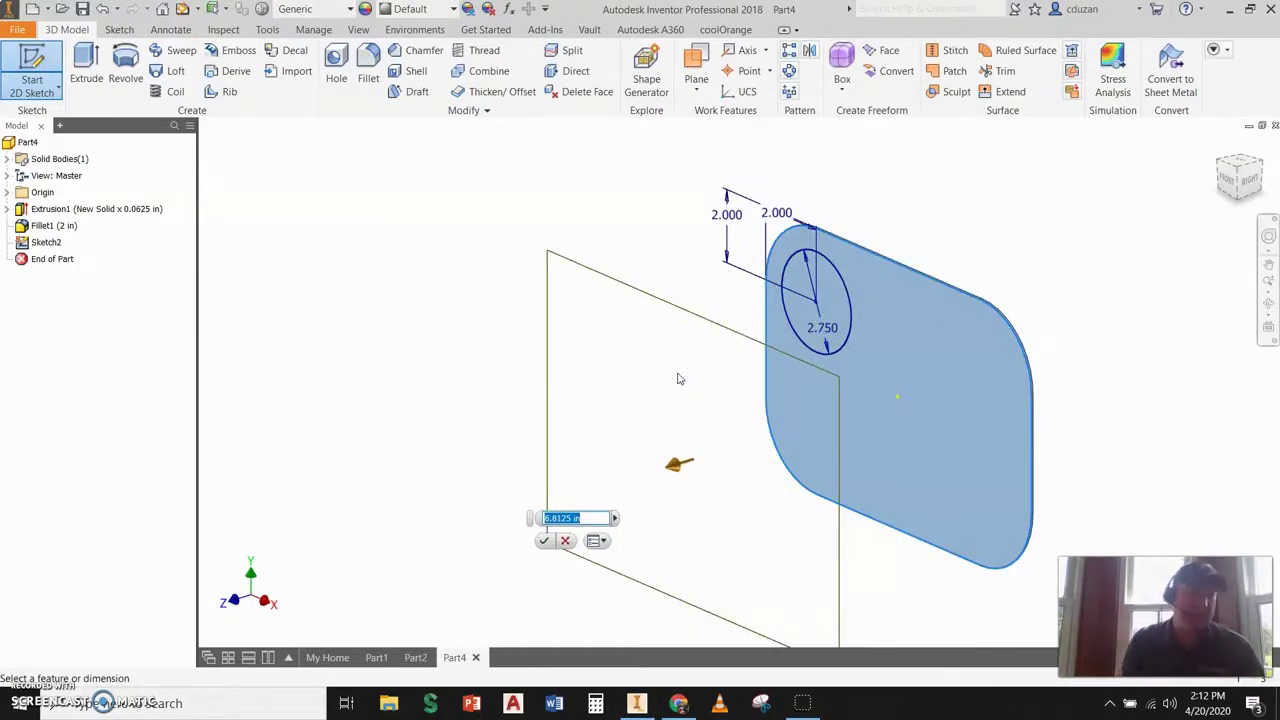
type("1.25")
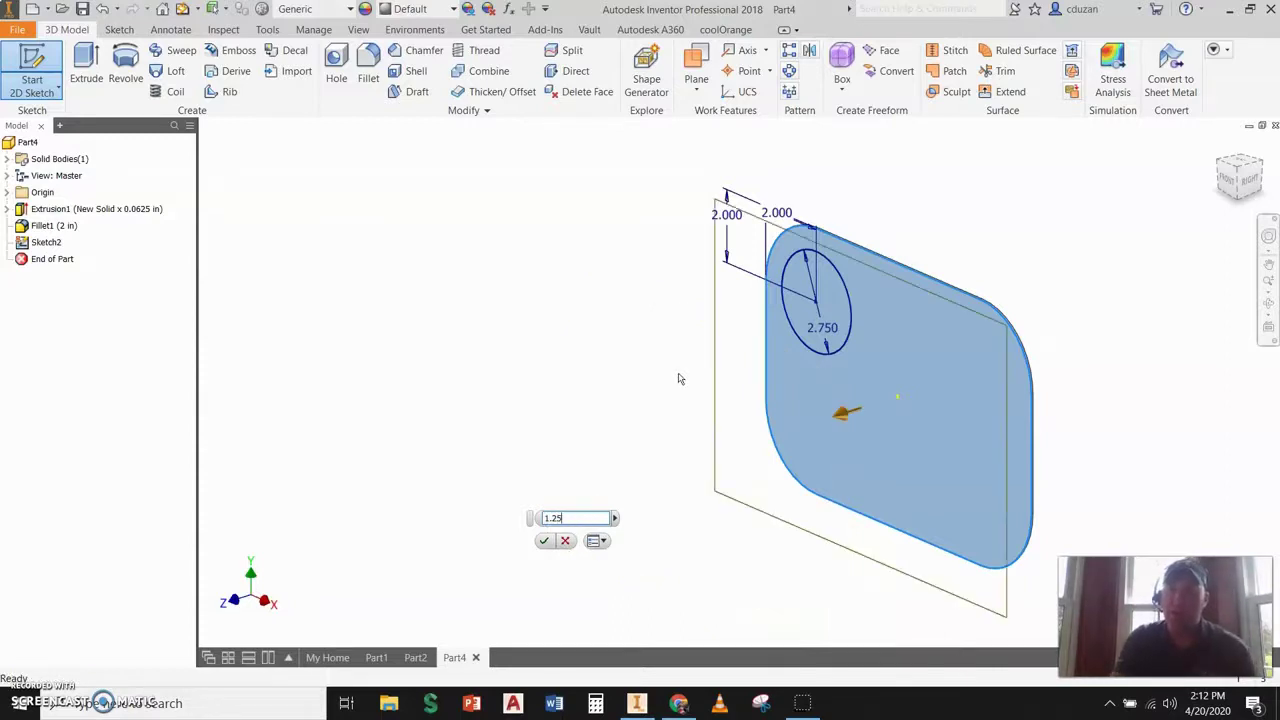
key("Return")
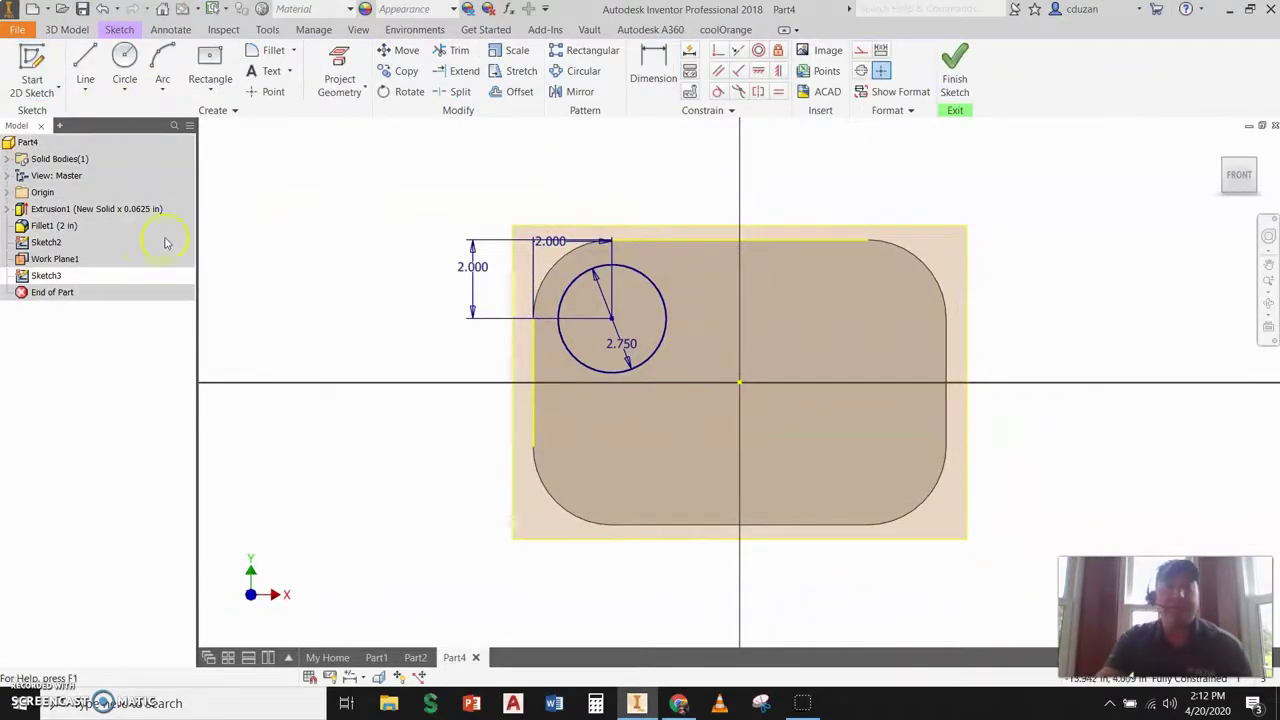
Project the 2.75 in circle into the offset-plane sketch, draw a concentric 2 in diameter circle, and finish the sketch
left_click(339, 76)
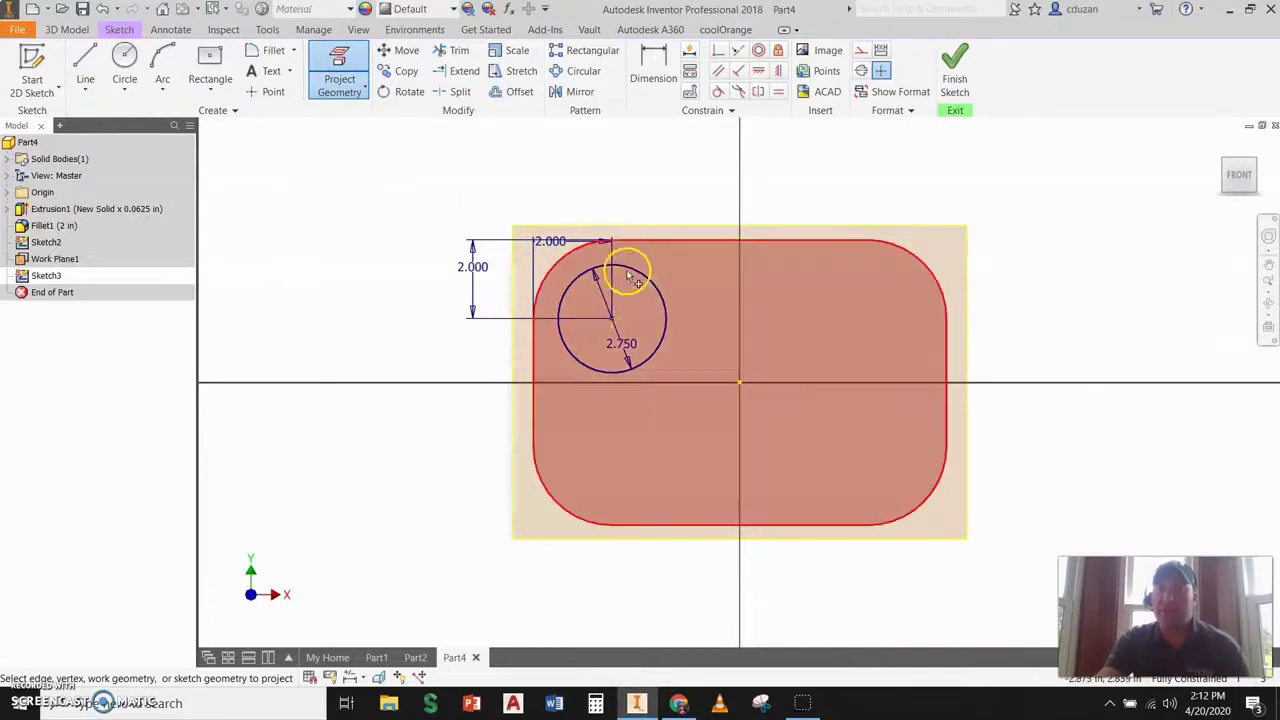
left_click(636, 273)
left_click(126, 68)
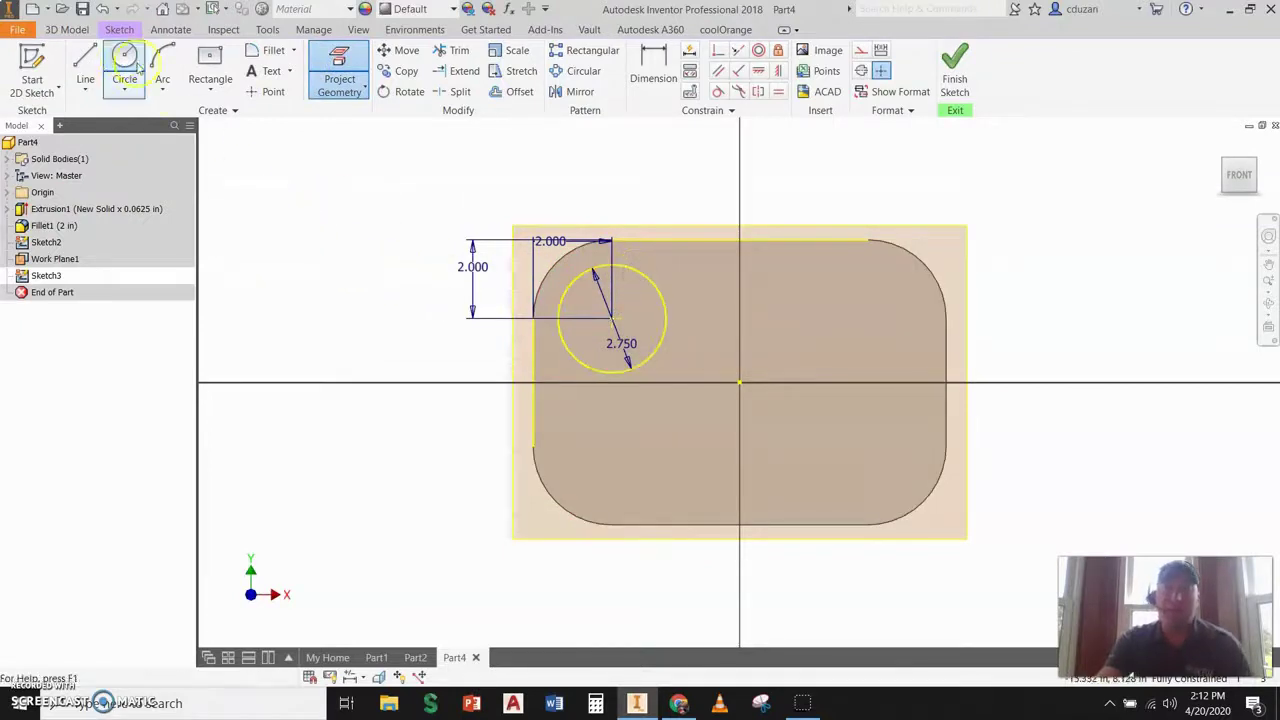
left_click(612, 318)
type("2")
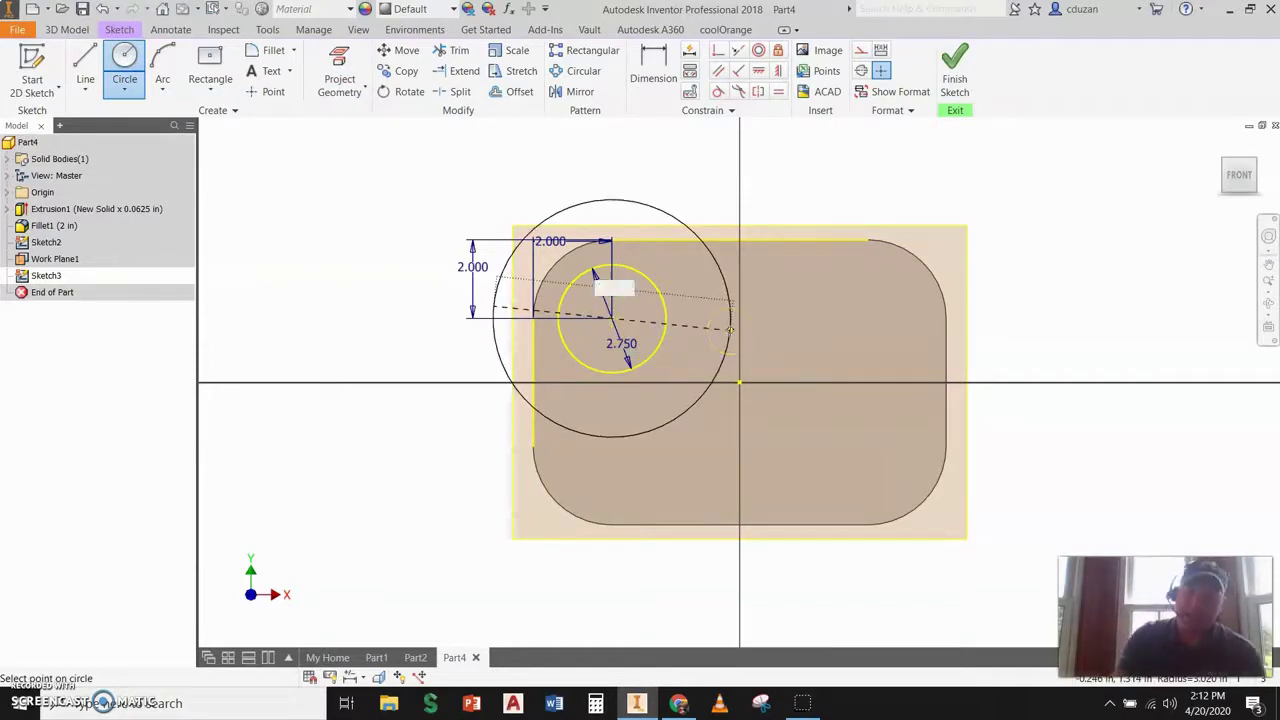
key("Return")
left_click(954, 72)
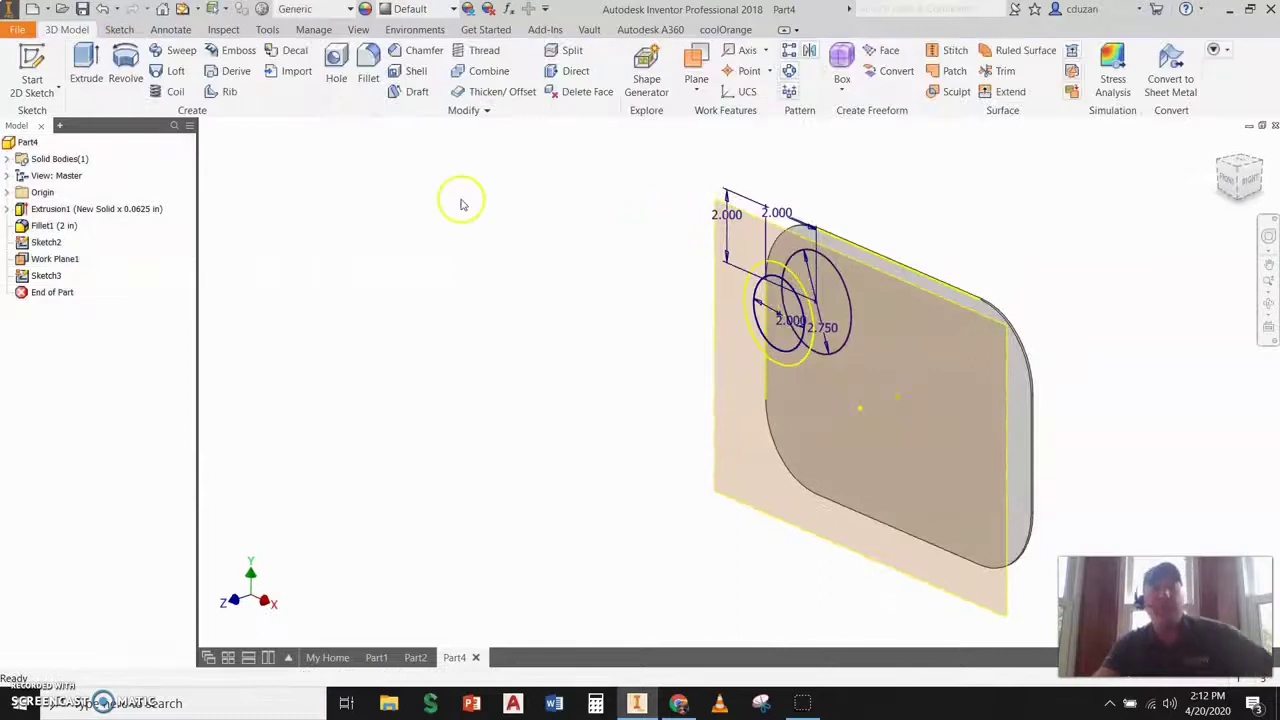
Loft a solid between the 2 in circle on the work plane and the 2.75 in circle on the plate
left_click(172, 72)
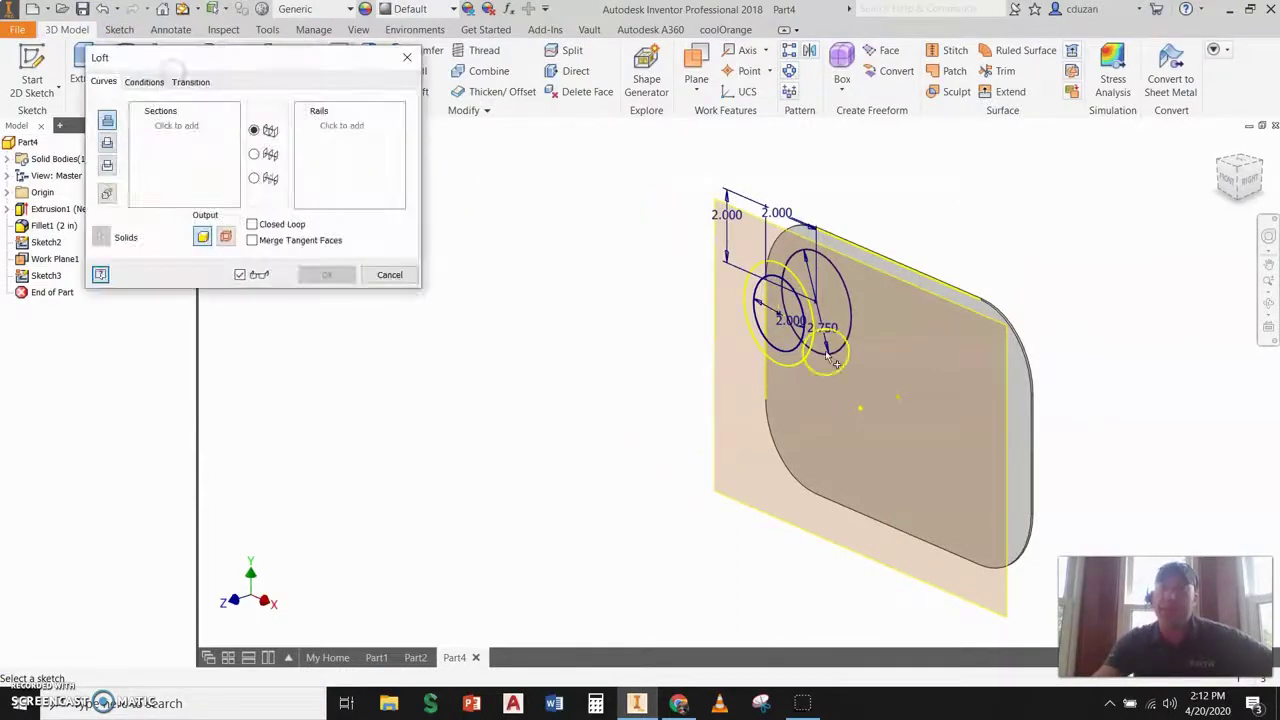
left_click(786, 287)
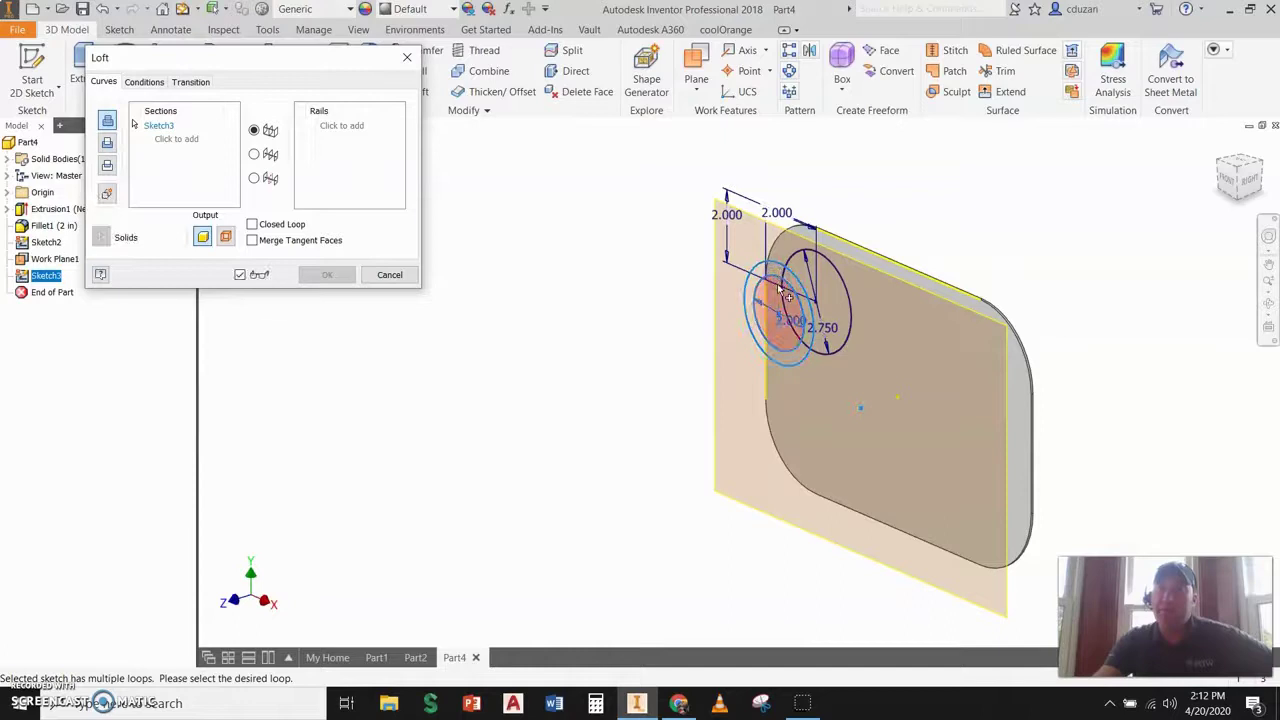
left_click(508, 433)
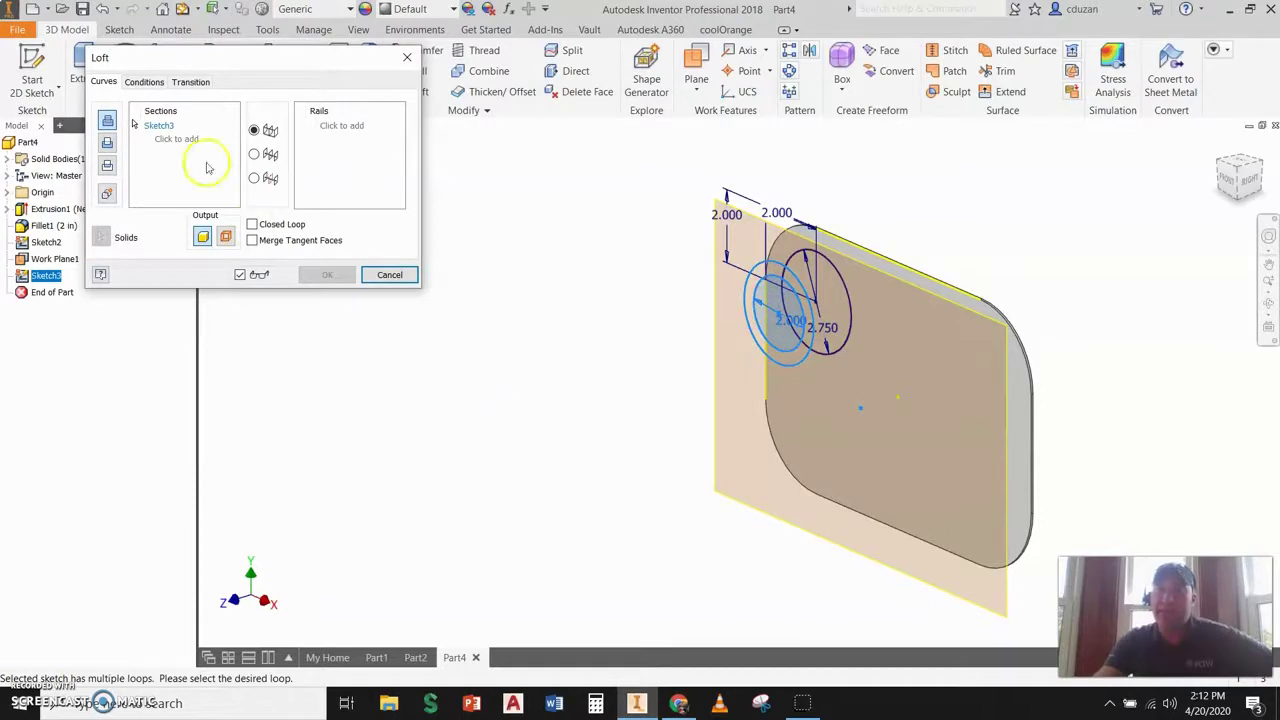
left_click(176, 138)
left_click(785, 275)
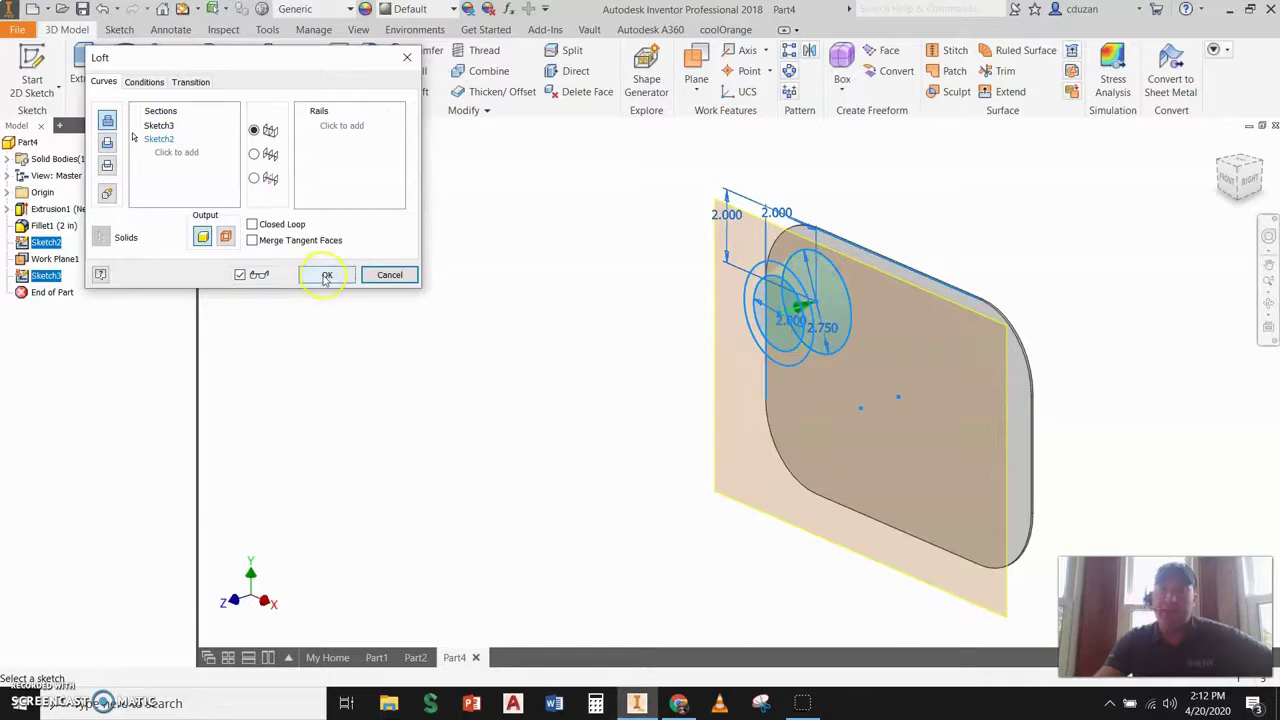
left_click(326, 276)
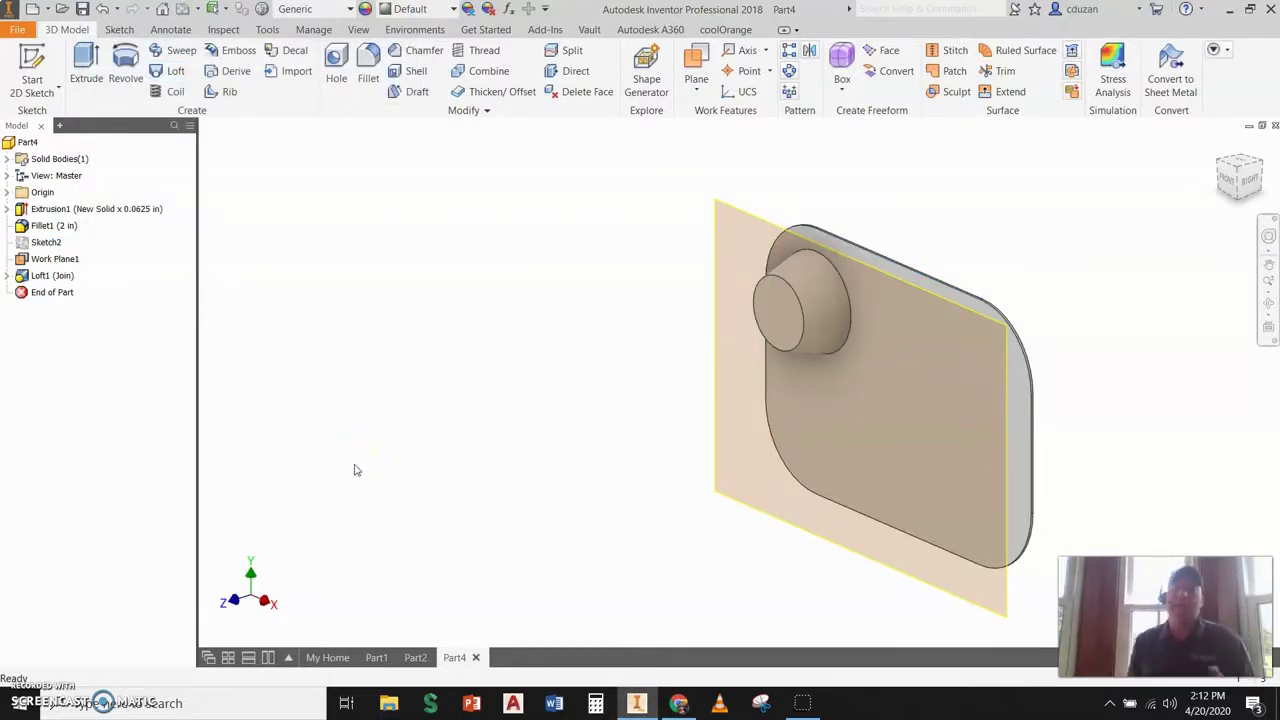
Fillet the lofted cup's outer end edge and its base edge at the plate with a 0.125 in radius
left_click(367, 72)
left_click(309, 265)
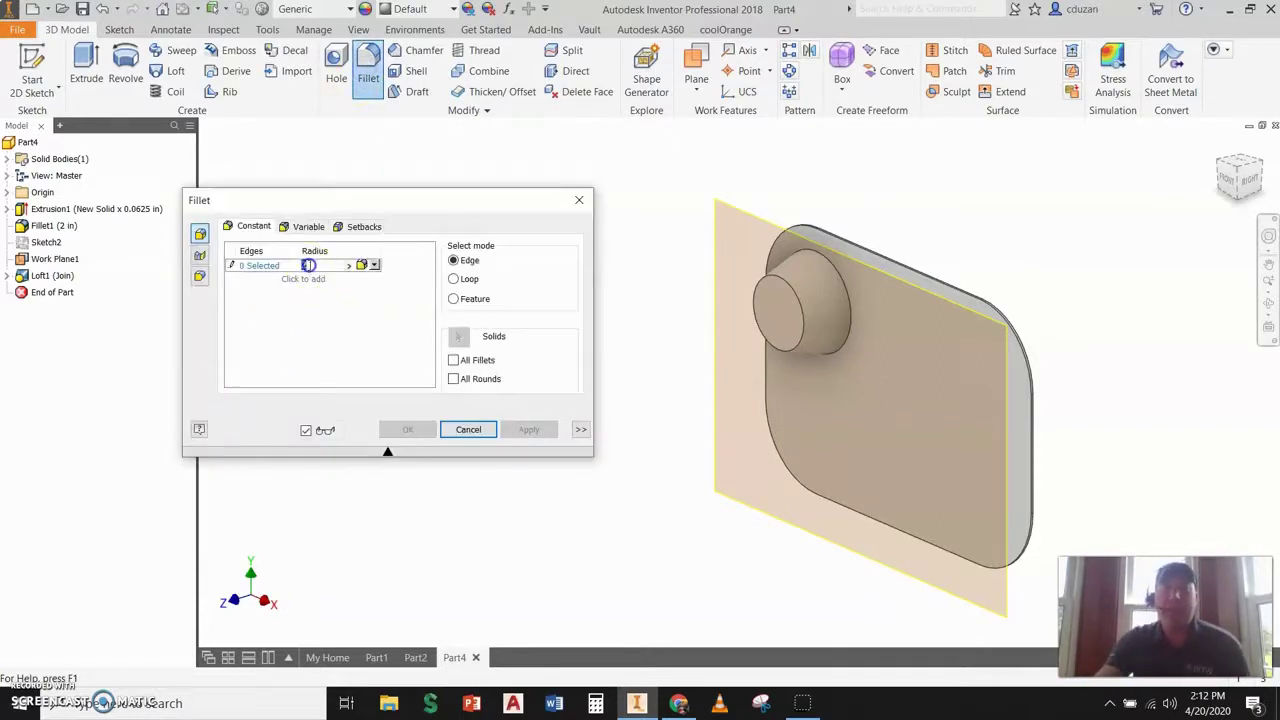
key("BackSpace")
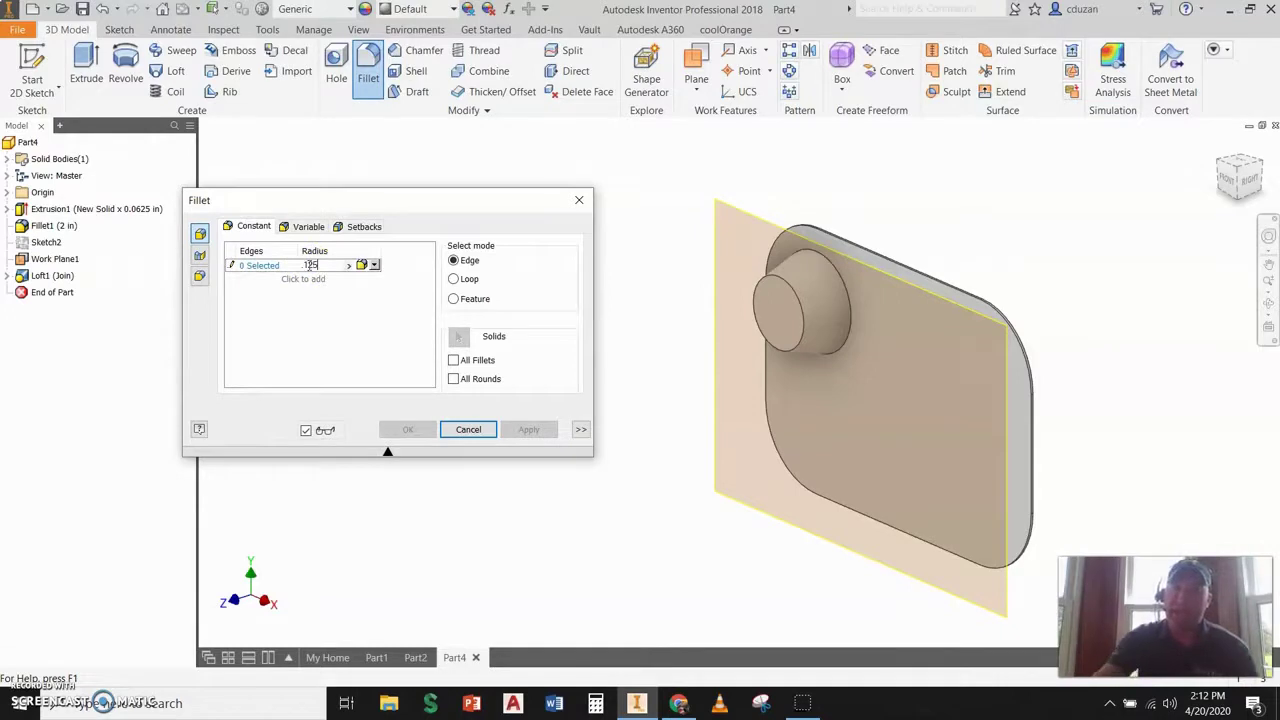
left_click(794, 287)
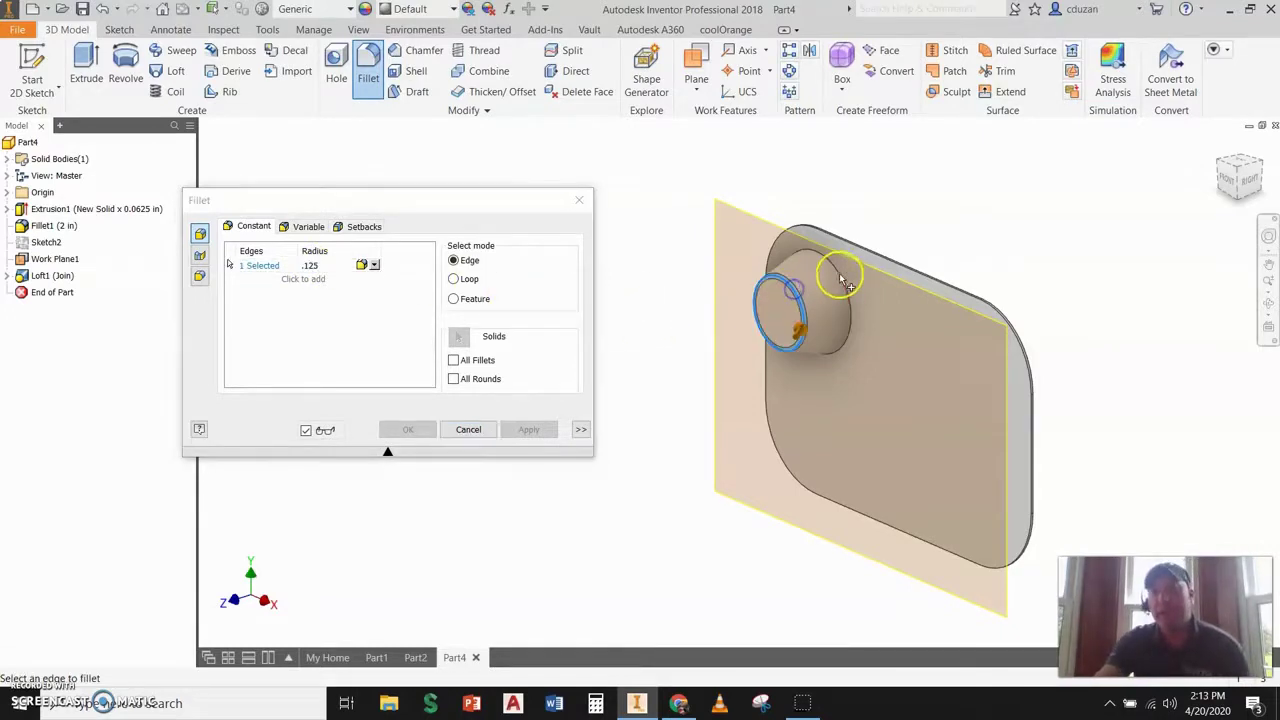
left_click(843, 276)
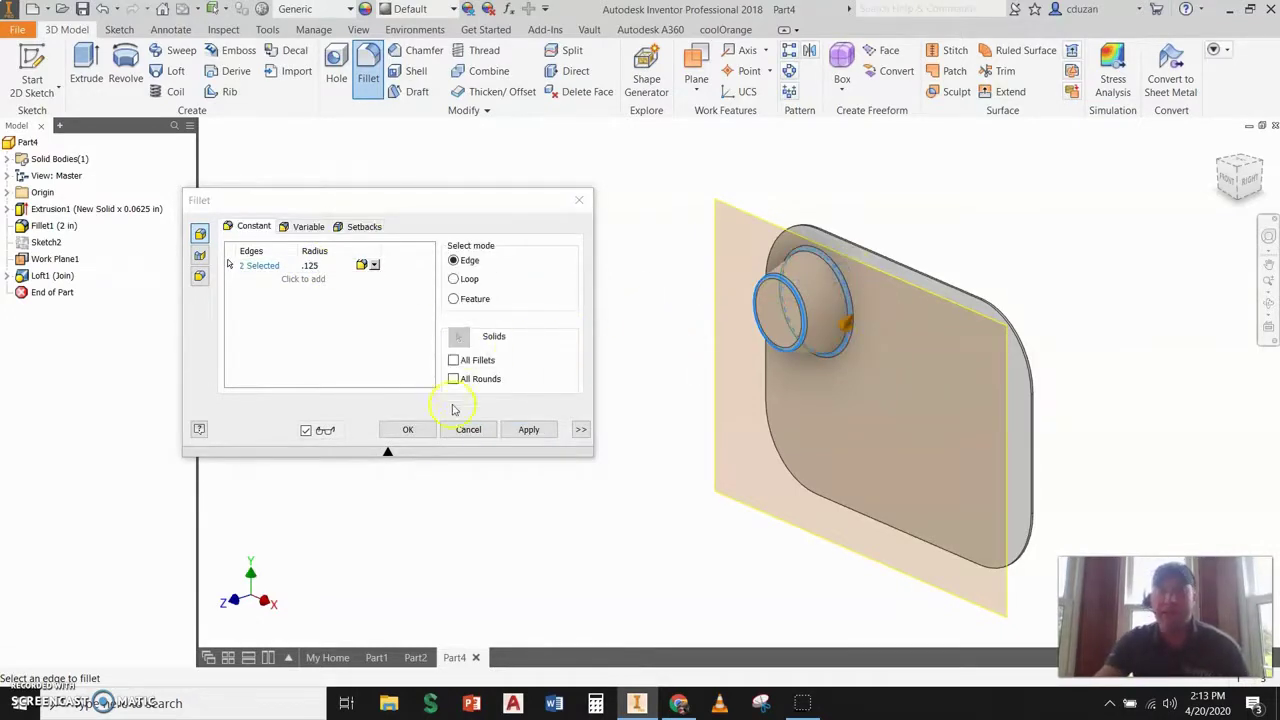
left_click(408, 436)
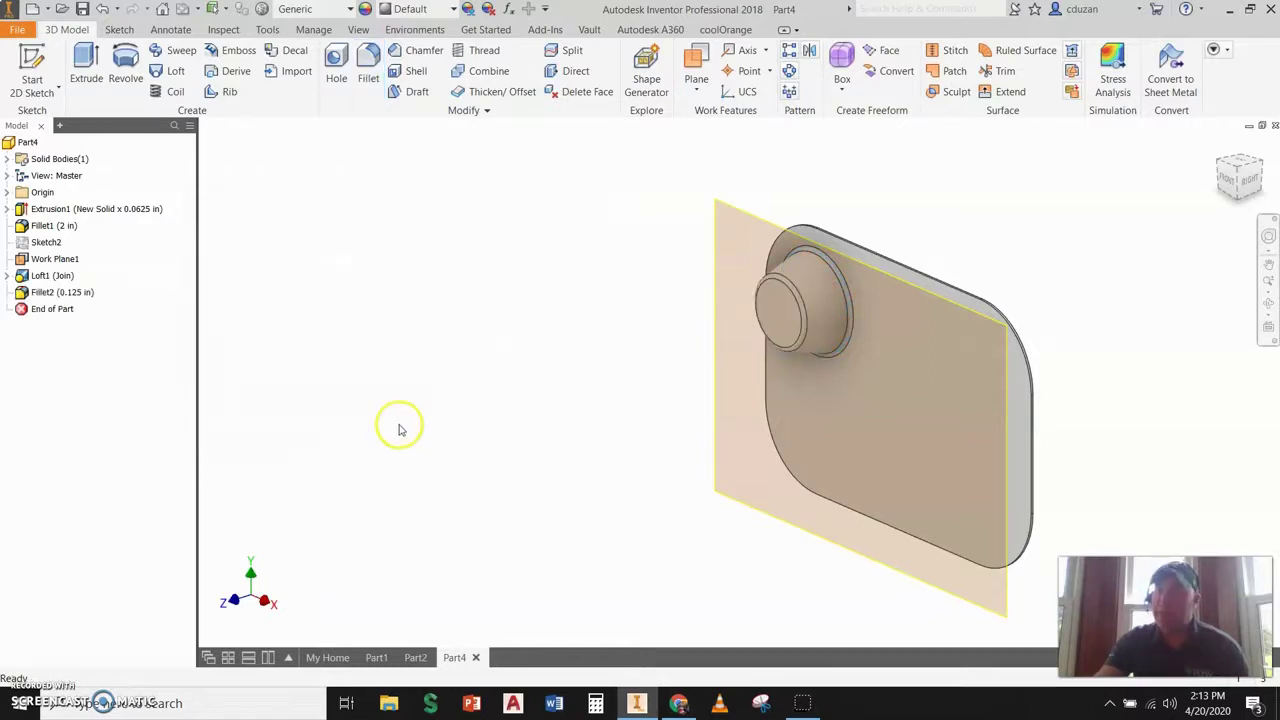
Set up a rectangular pattern of the loft and its fillets along the plate's upper edge, 3 instances spaced 3.25 in toward the opposite corner
left_click(789, 54)
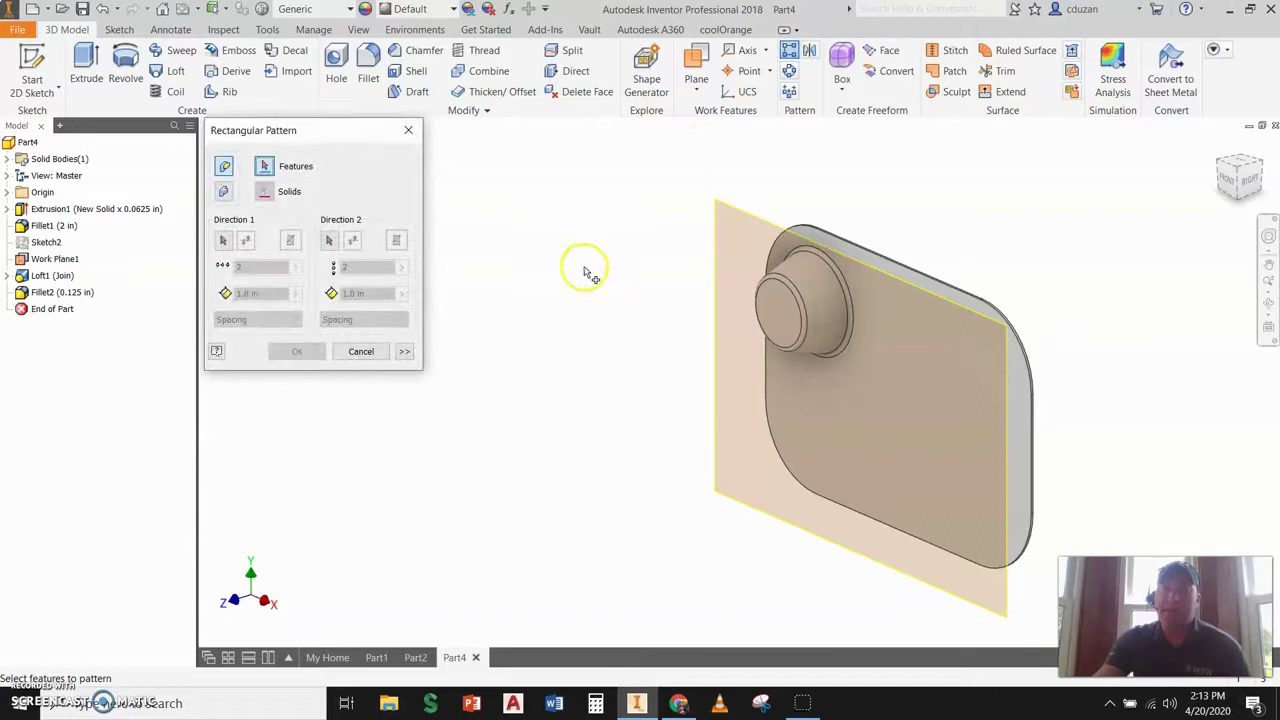
left_click(800, 288)
left_click(797, 294)
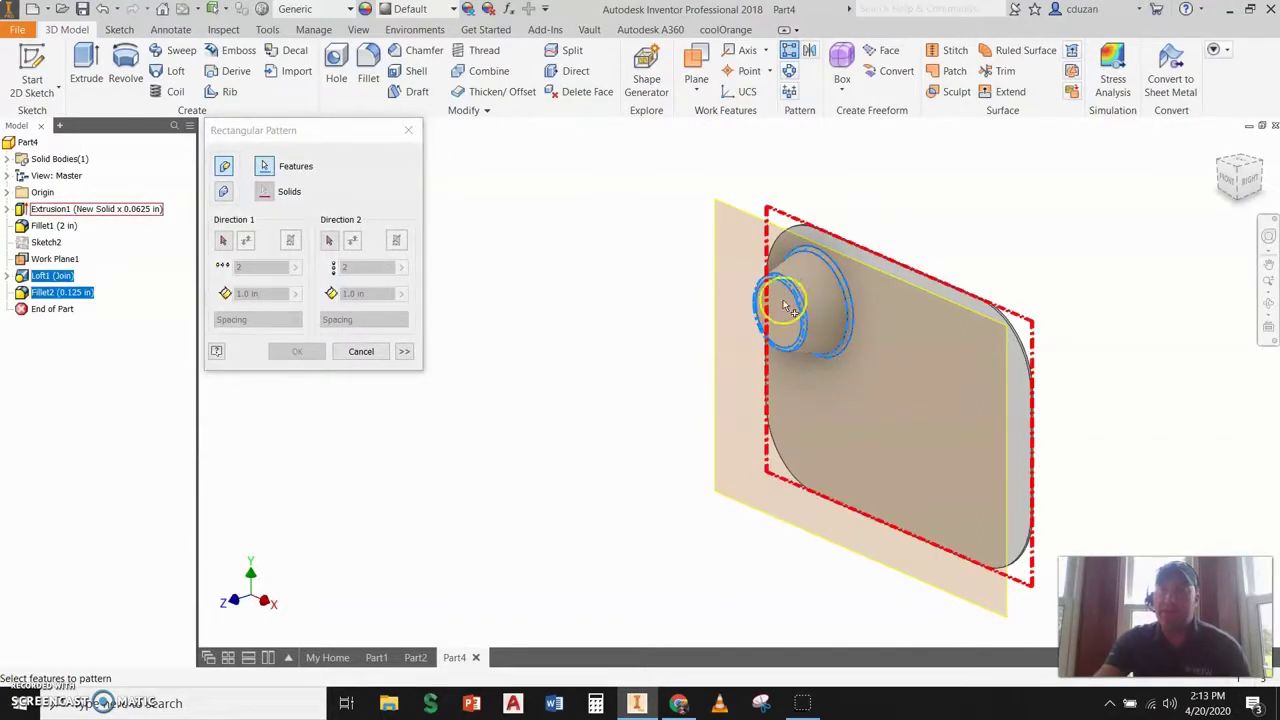
left_click(224, 242)
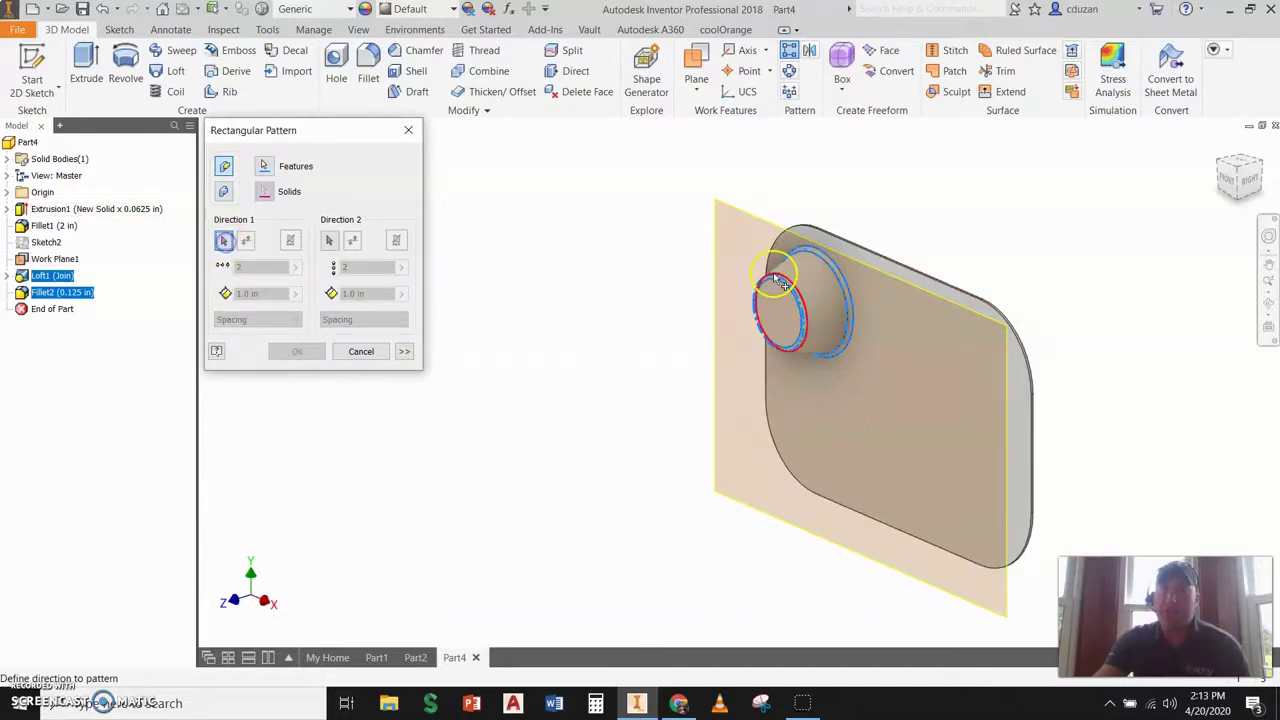
left_click(846, 246)
left_click(269, 268)
type("3")
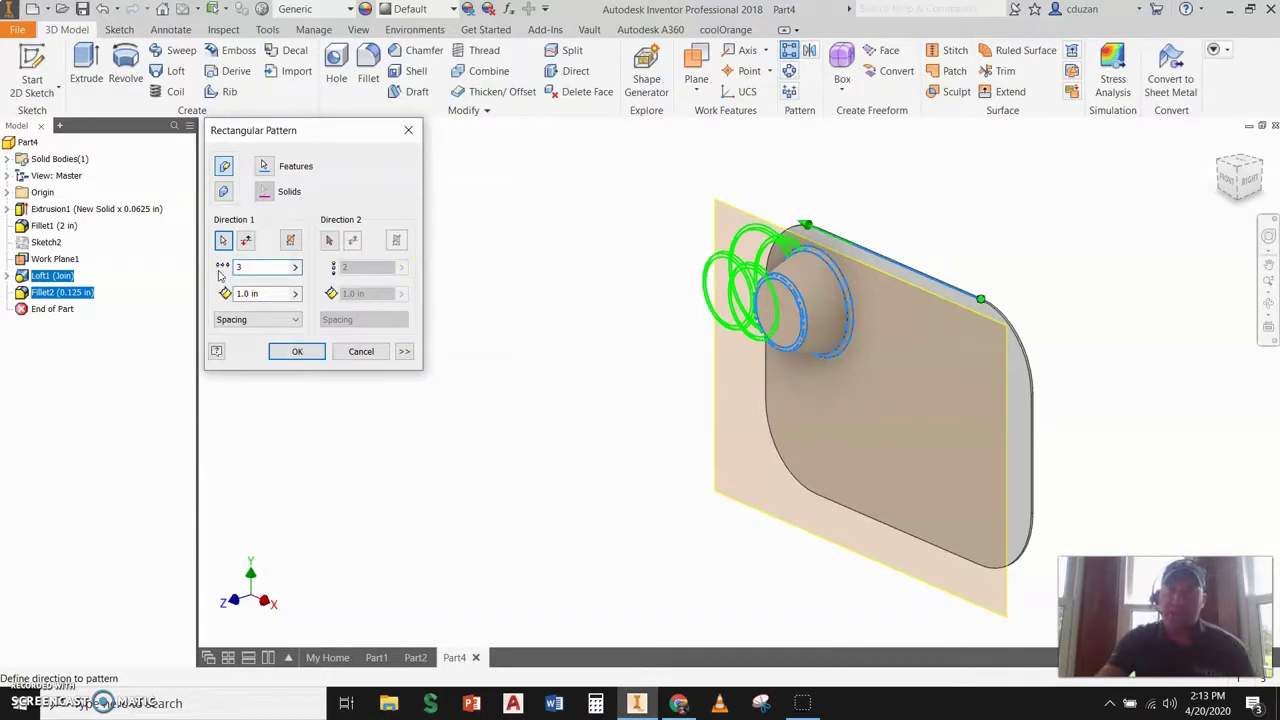
left_click(247, 241)
left_click(266, 296)
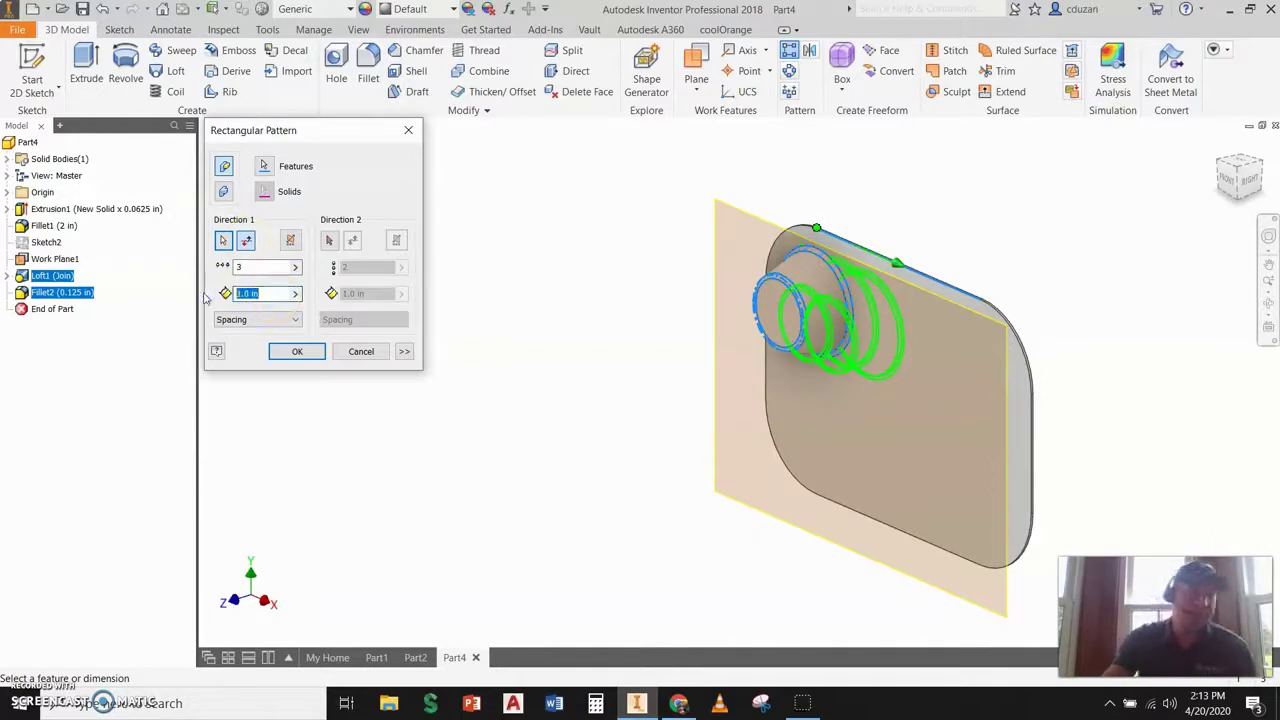
type("3.25")
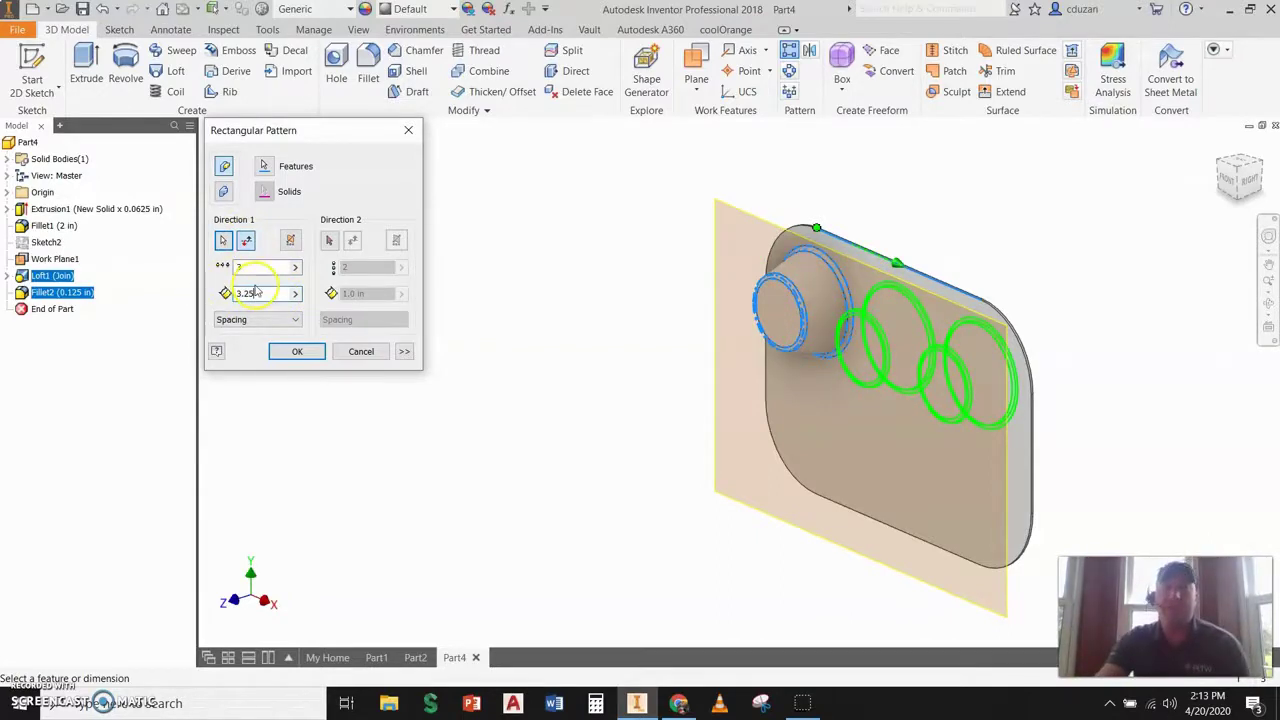
Add a second pattern direction down the plate's side edge with 2 rows spaced 3.25 in, and create the pattern
left_click(331, 241)
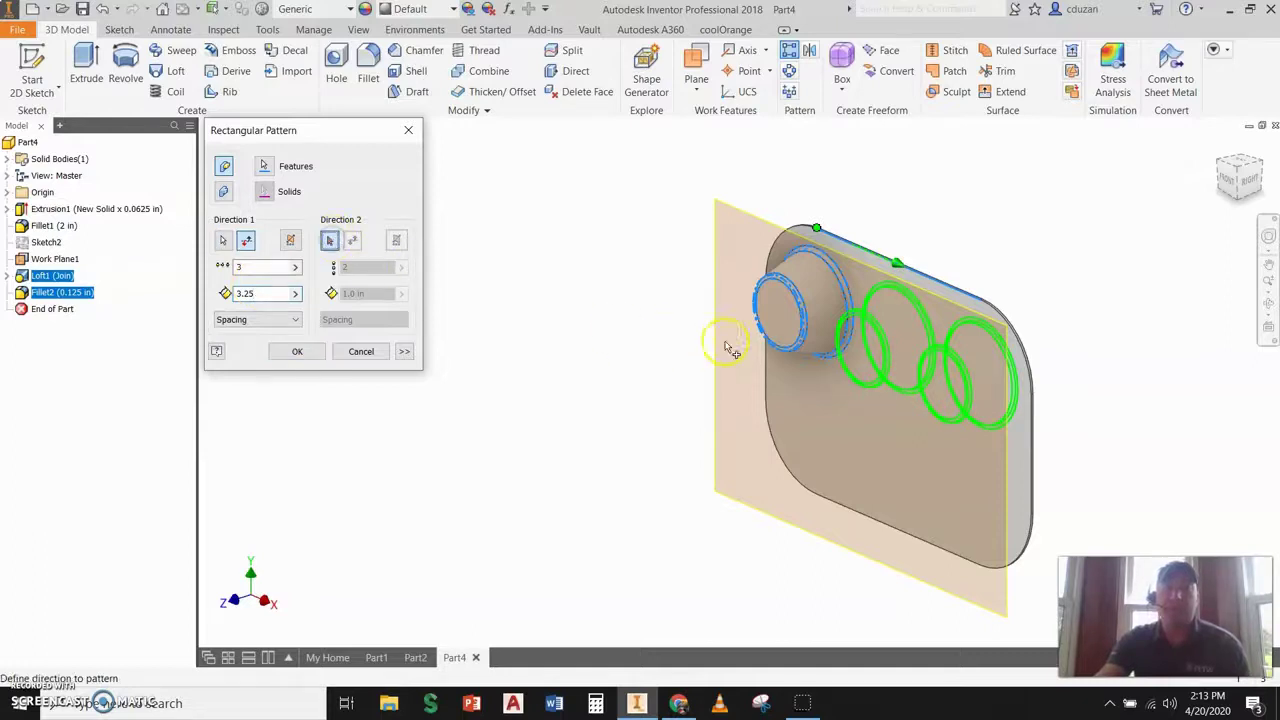
left_click(769, 366)
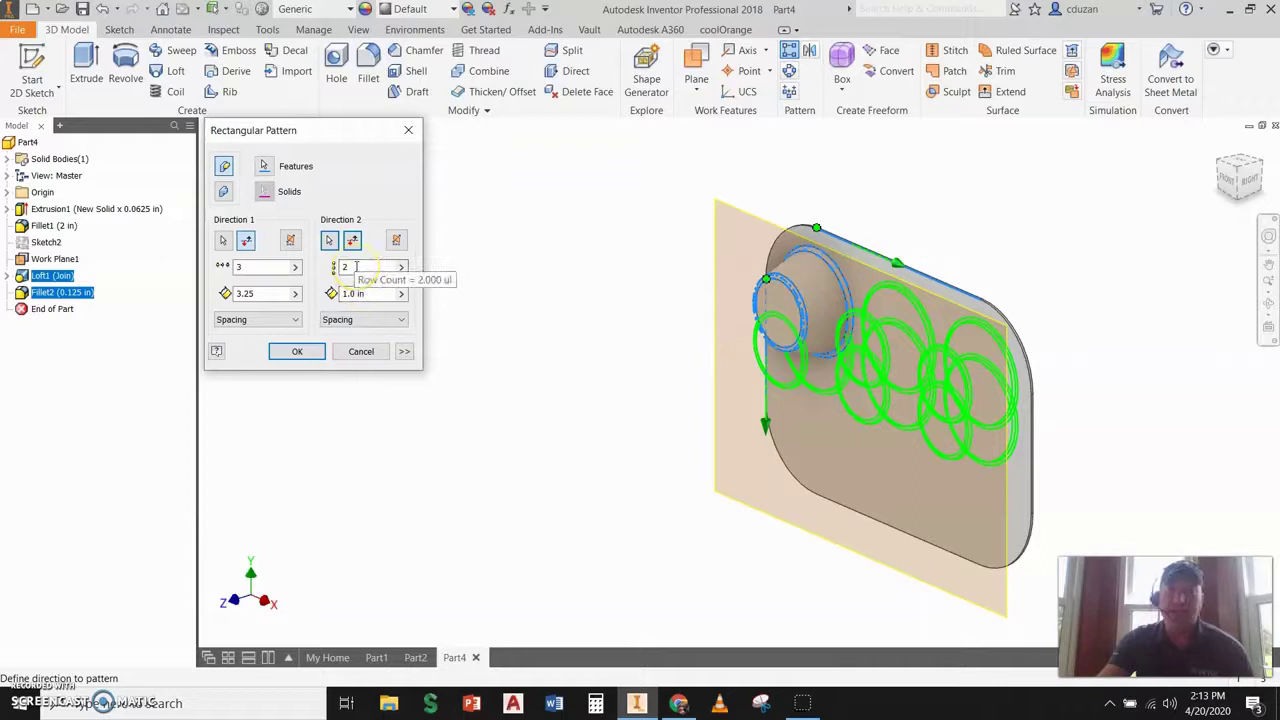
key("Tab")
left_click(319, 297)
type("3.25")
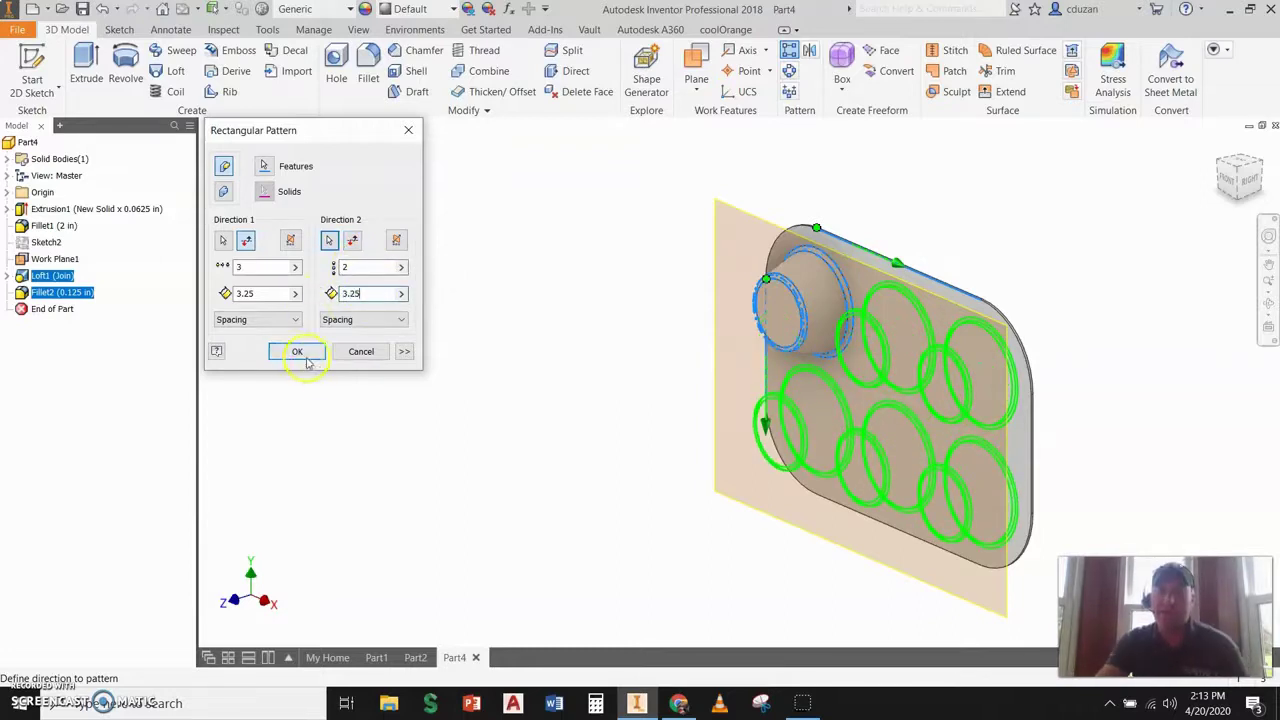
left_click(297, 353)
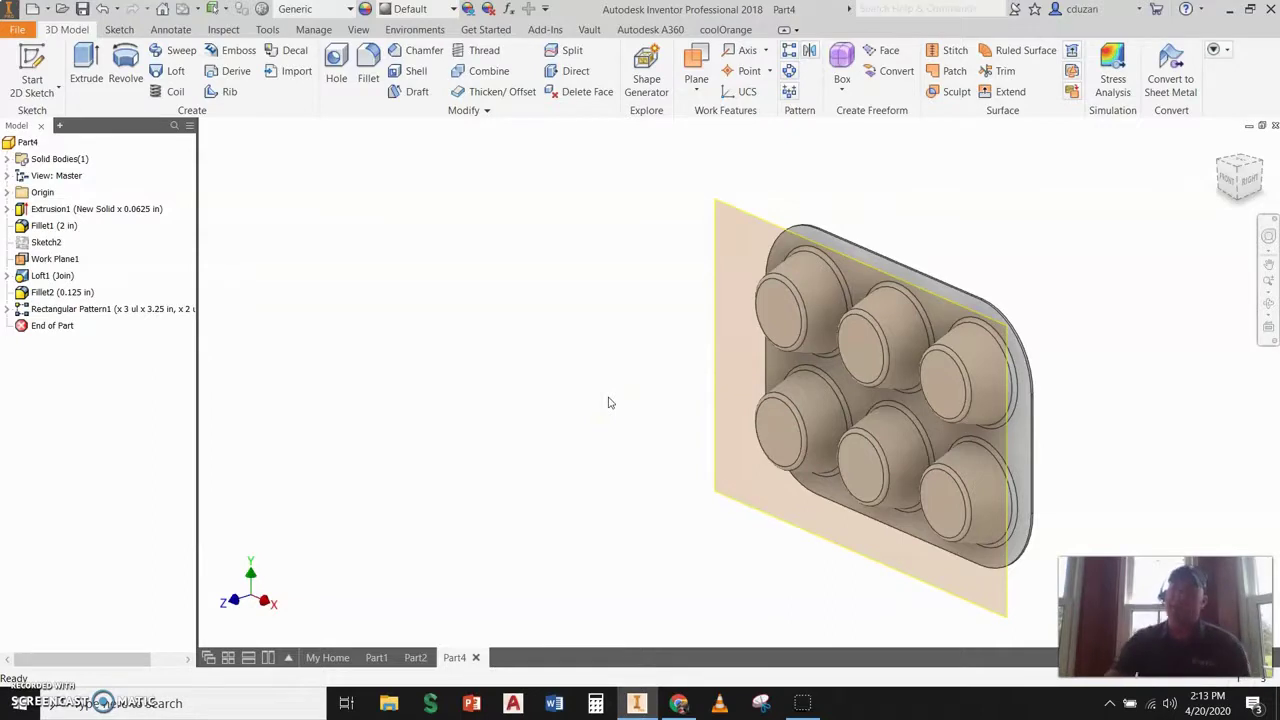
Hide the offset work plane
right_click(53, 262)
left_click(59, 390)
left_click(511, 282)
Shell the part to a 0.0625 in thickness, removing the plate's flat back face
scroll(606, 289, "down", 2)
scroll(994, 349, "up", 3)
middle_click_drag(938, 358, 491, 209)
left_click(407, 74)
type(".0625")
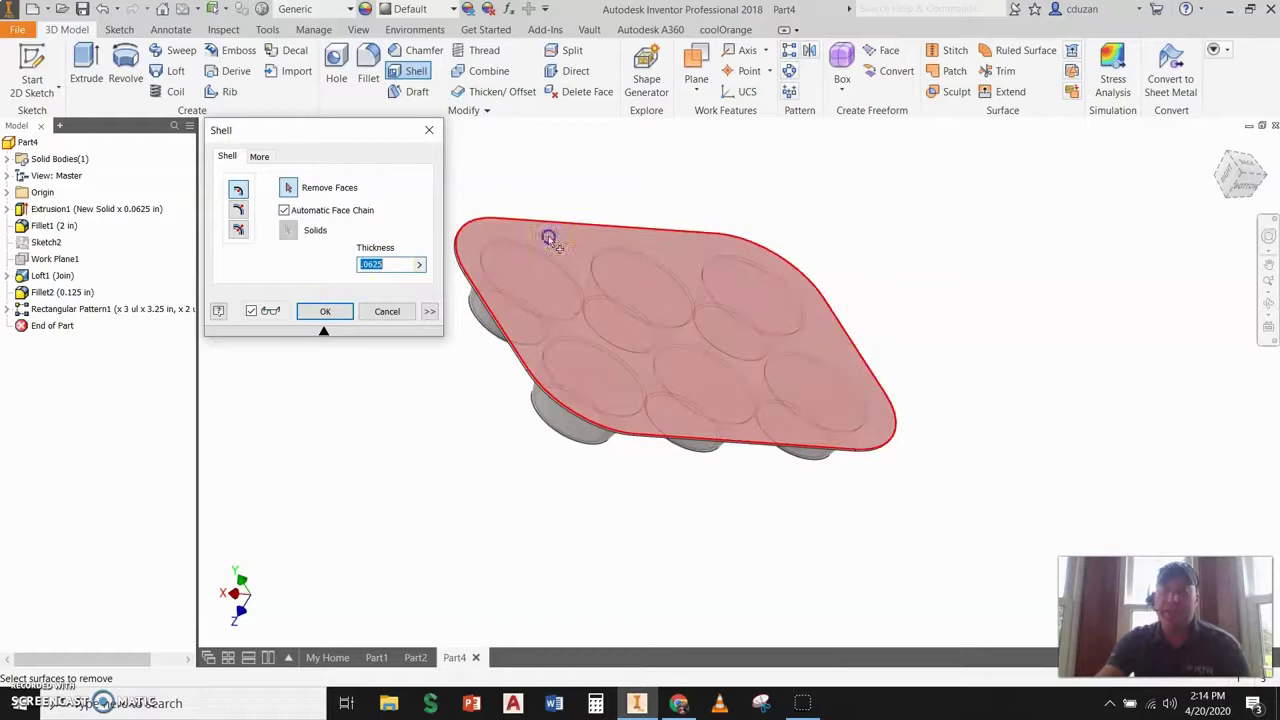
left_click(548, 234)
left_click(324, 313)
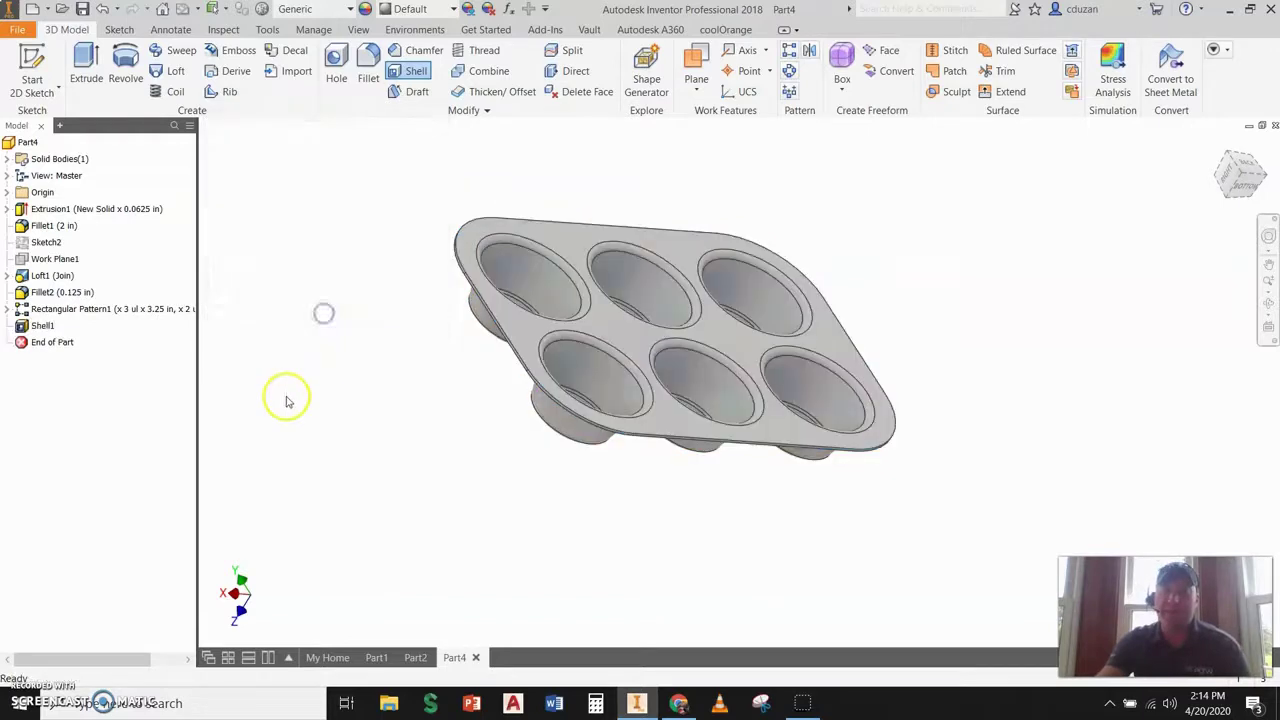
Make the origin's YZ plane visible
middle_click_drag(500, 371, 530, 374, "shift")
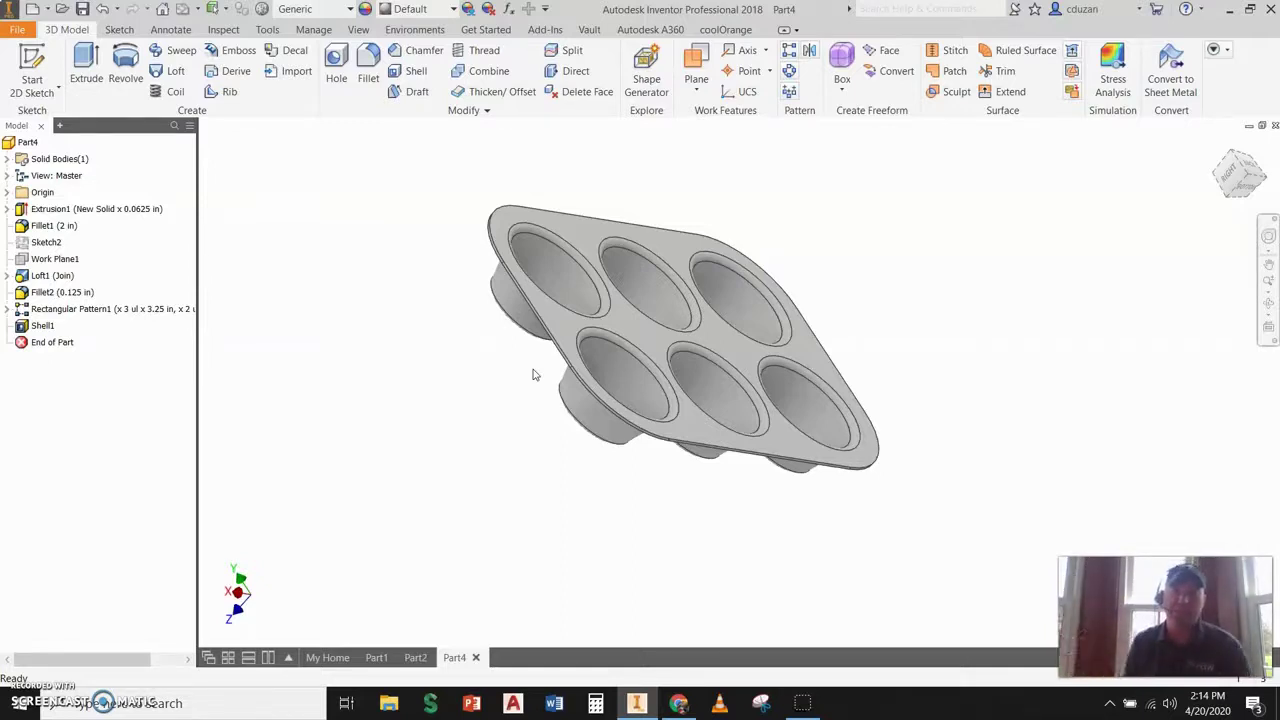
left_click_drag(1236, 170, 1128, 222)
key("F6")
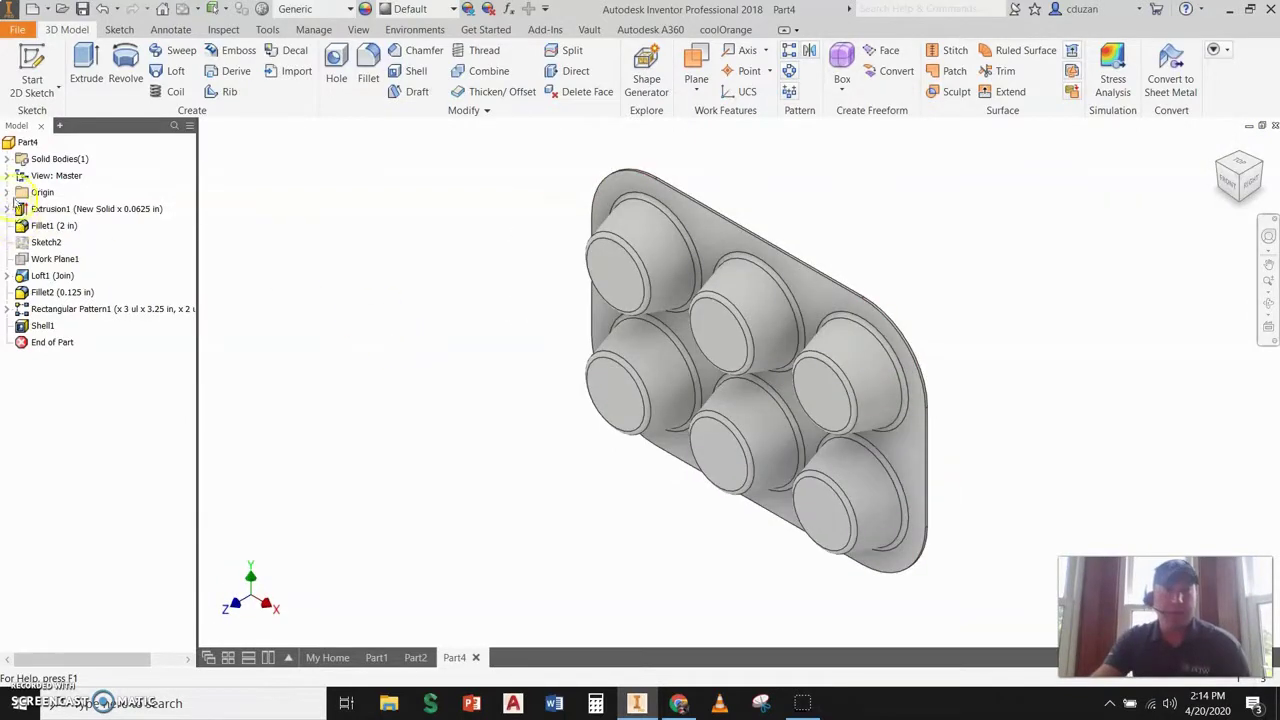
left_click(8, 193)
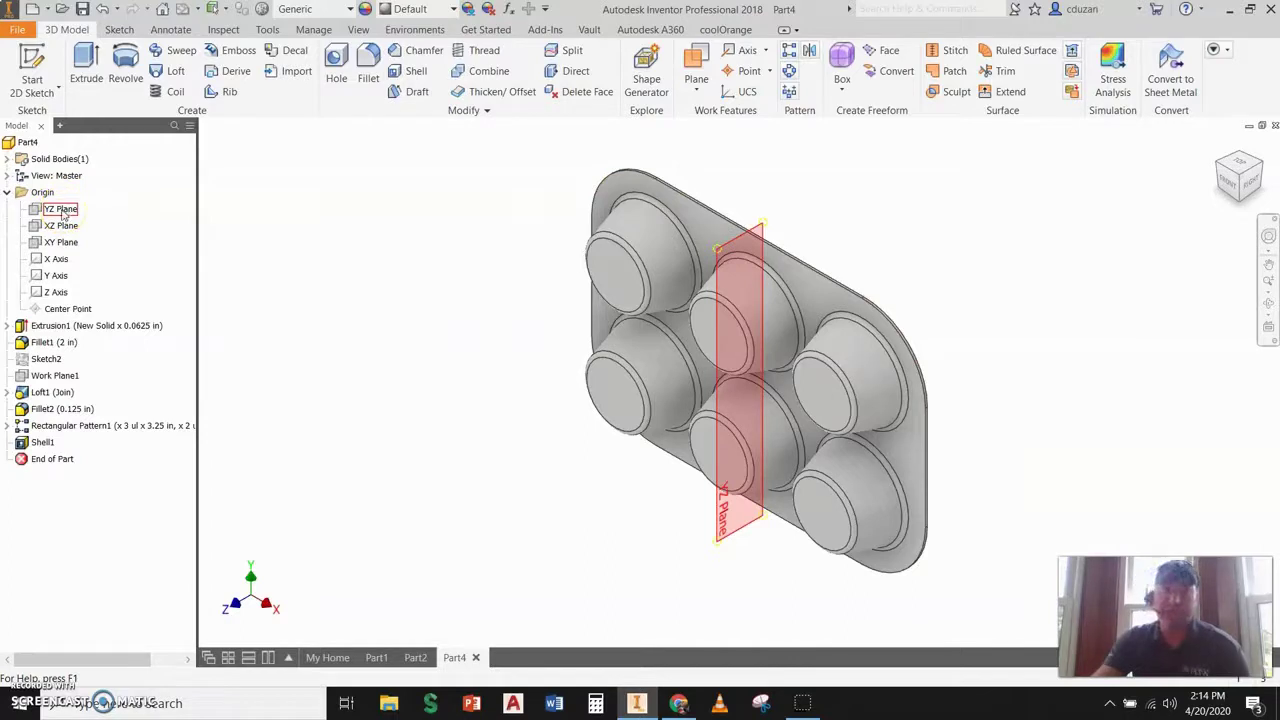
right_click(64, 214)
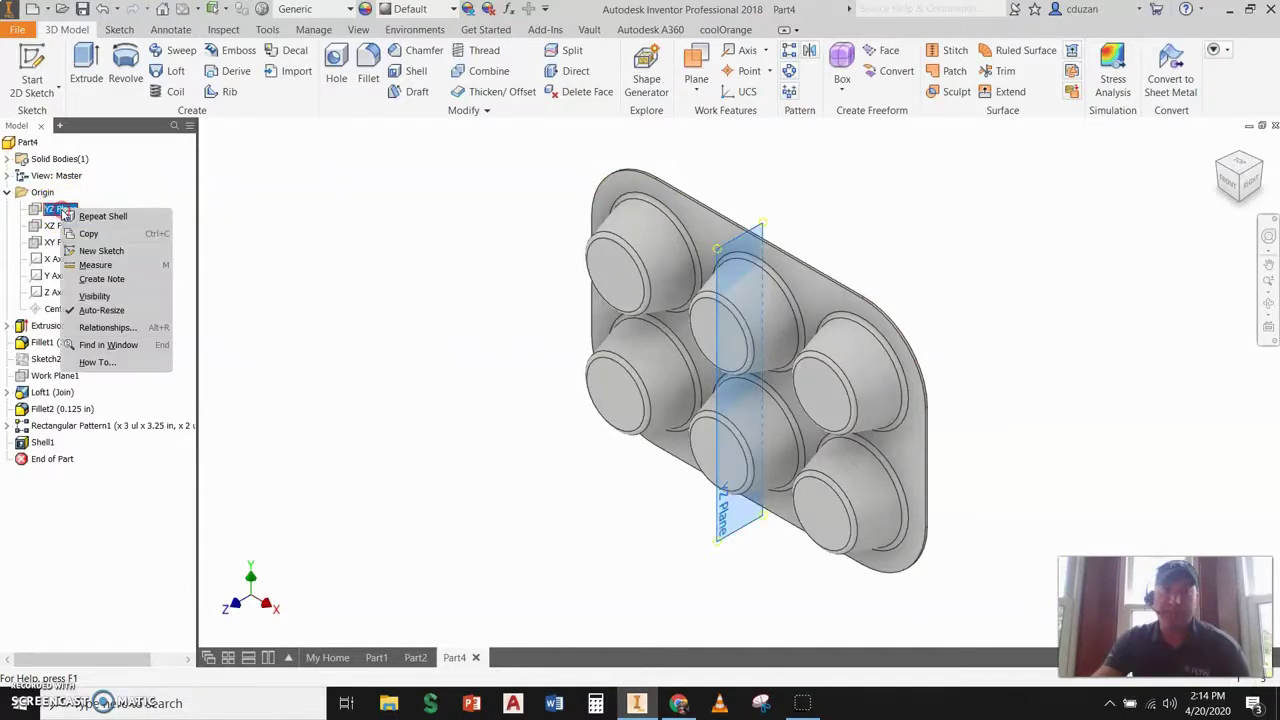
left_click(100, 296)
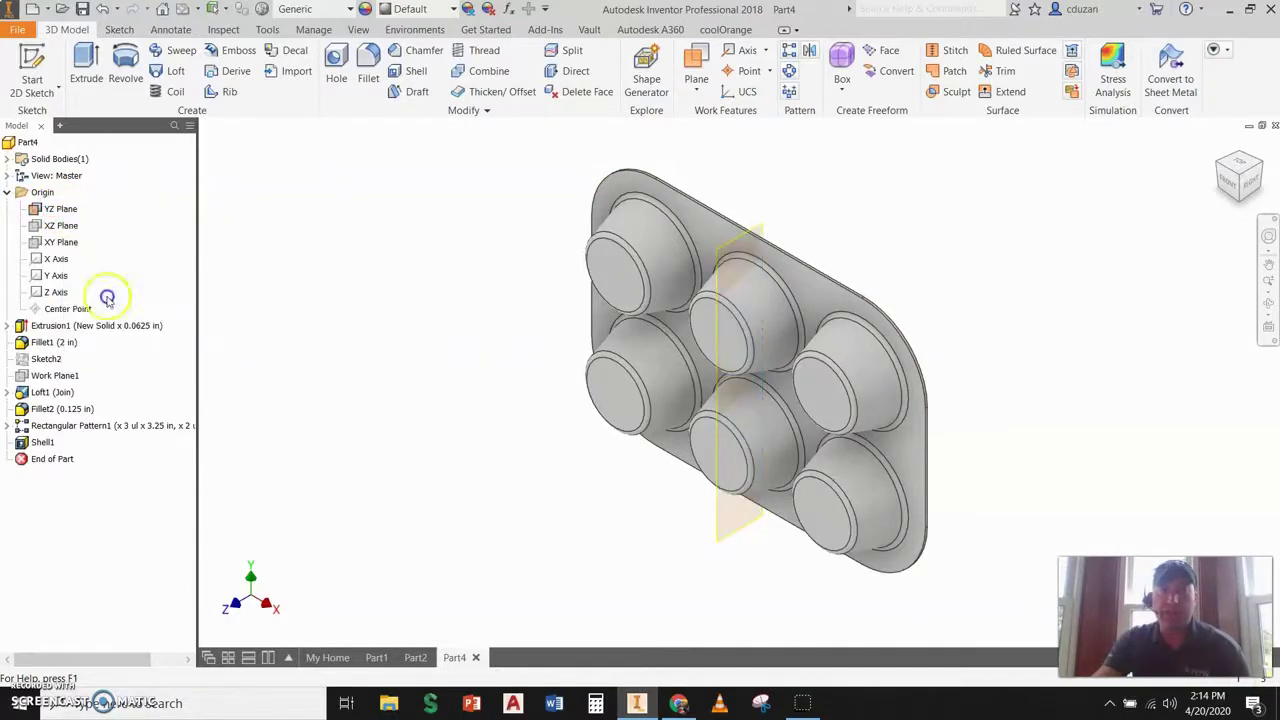
Start a 2D sketch on the YZ plane, with the plate lying horizontally, and slice the graphics at the sketch plane
left_click(32, 72)
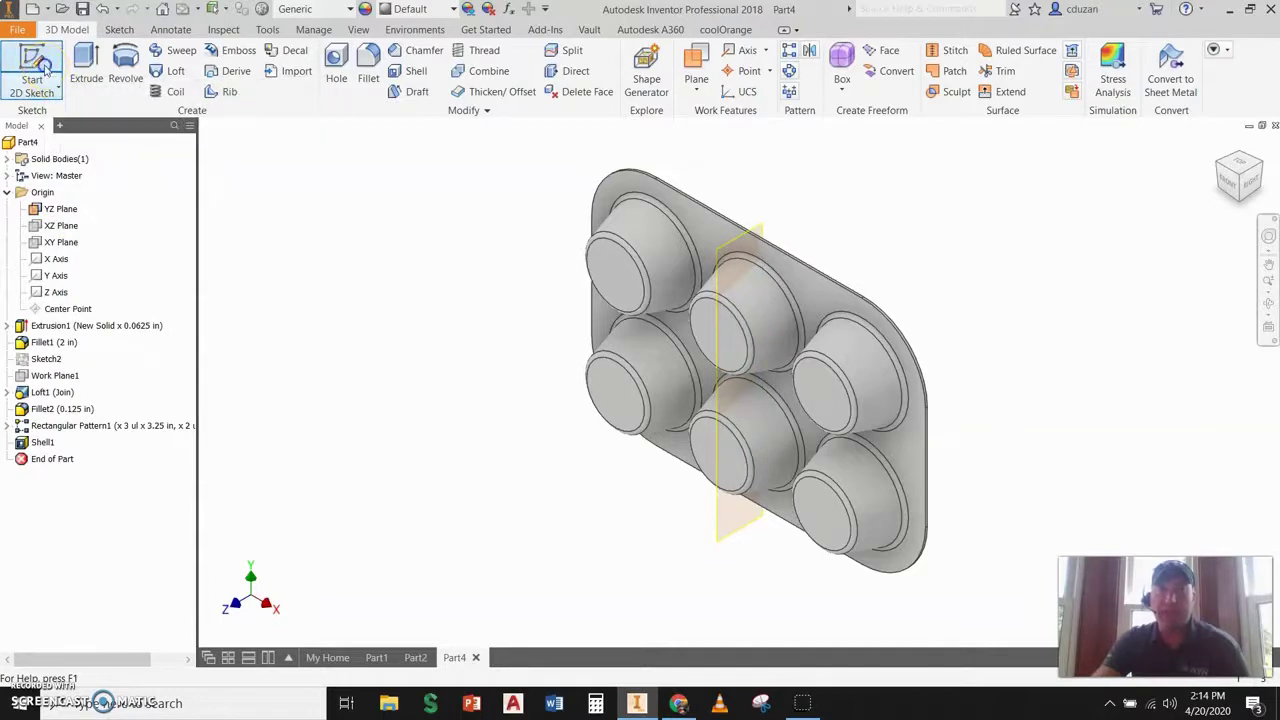
left_click(737, 531)
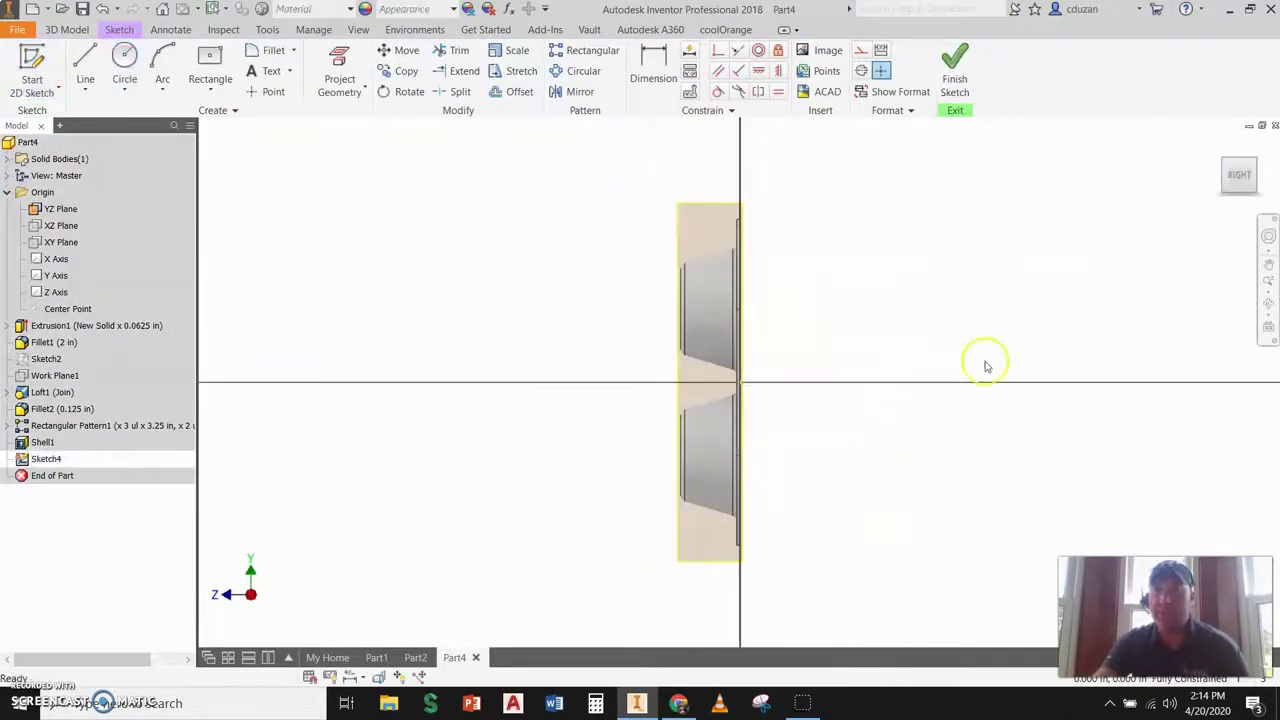
left_click(1258, 140)
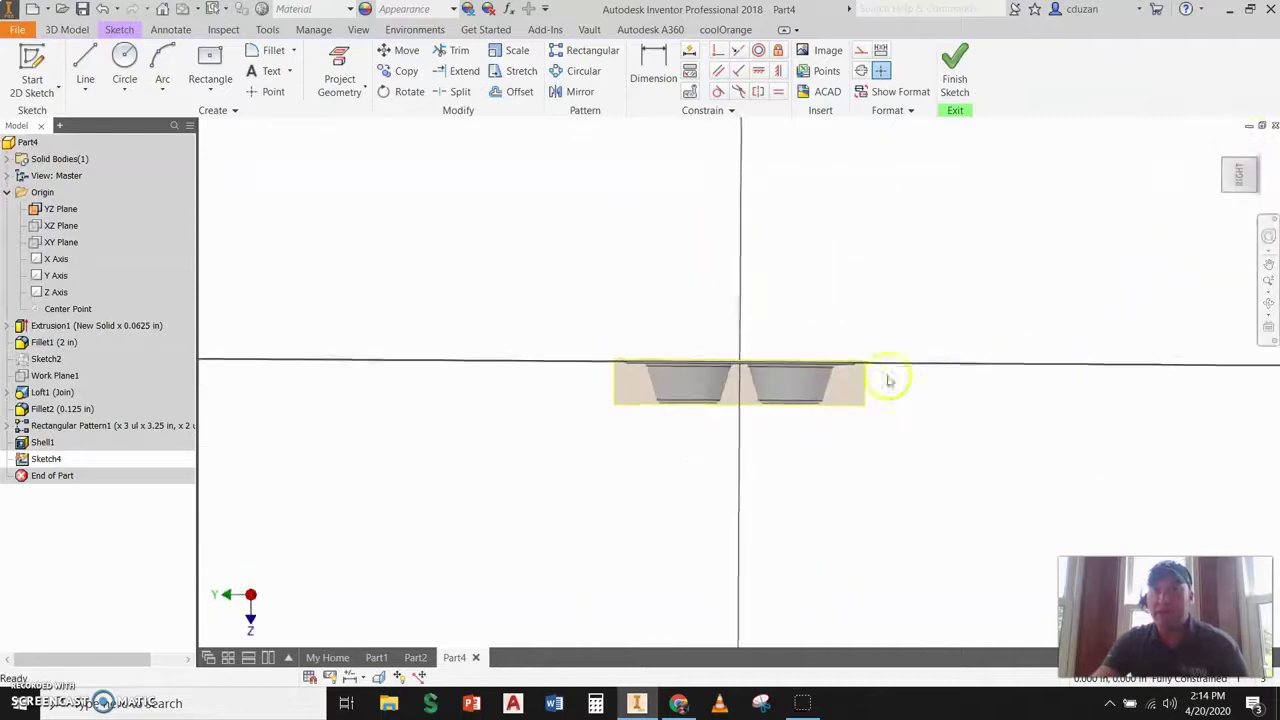
scroll(886, 350, "up", 3)
right_click(870, 240)
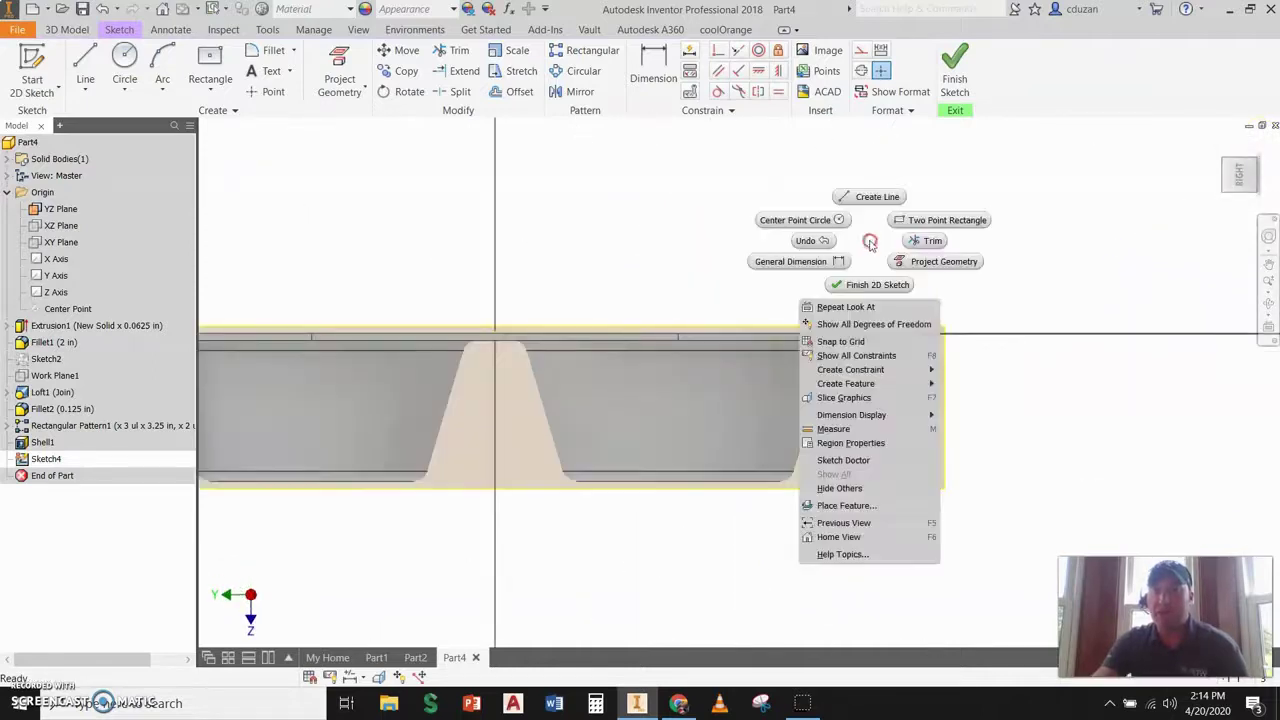
left_click(846, 399)
Project the plate's cut end face into the sketch, beside the cup wall
scroll(925, 338, "up", 3)
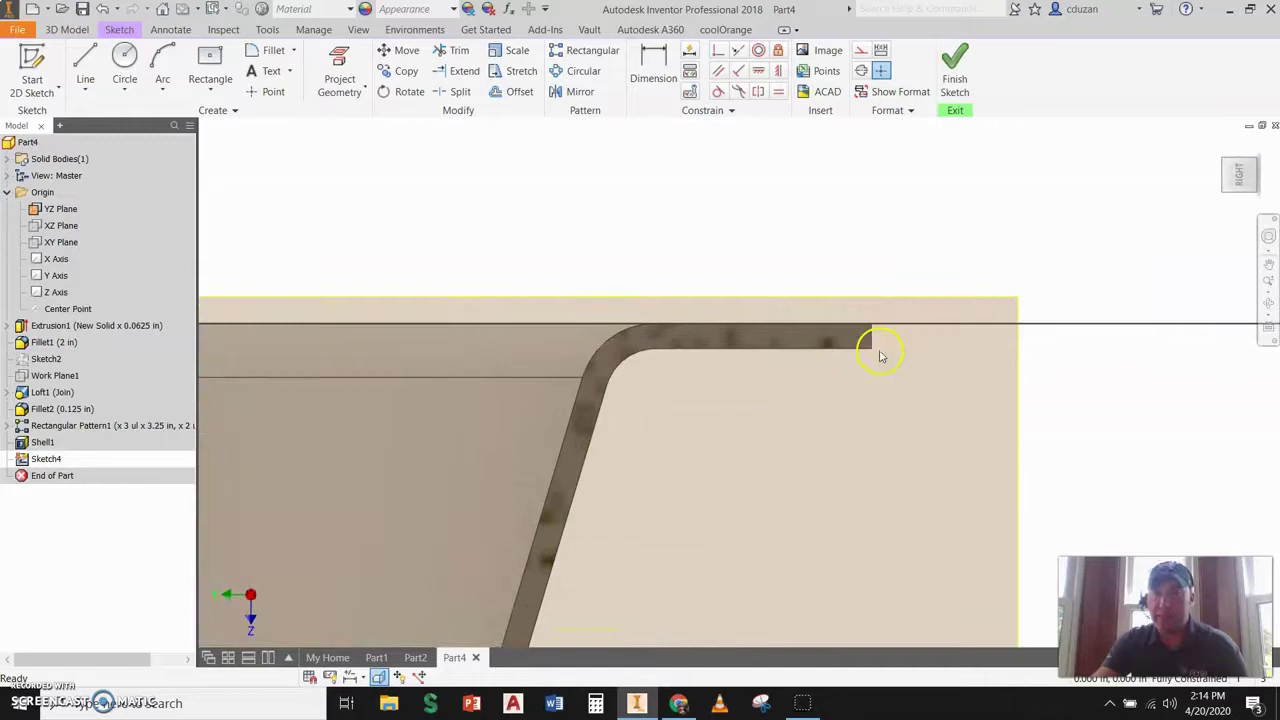
scroll(878, 350, "up", 2)
scroll(884, 330, "down", 3)
middle_click_drag(886, 320, 816, 327)
left_click(339, 72)
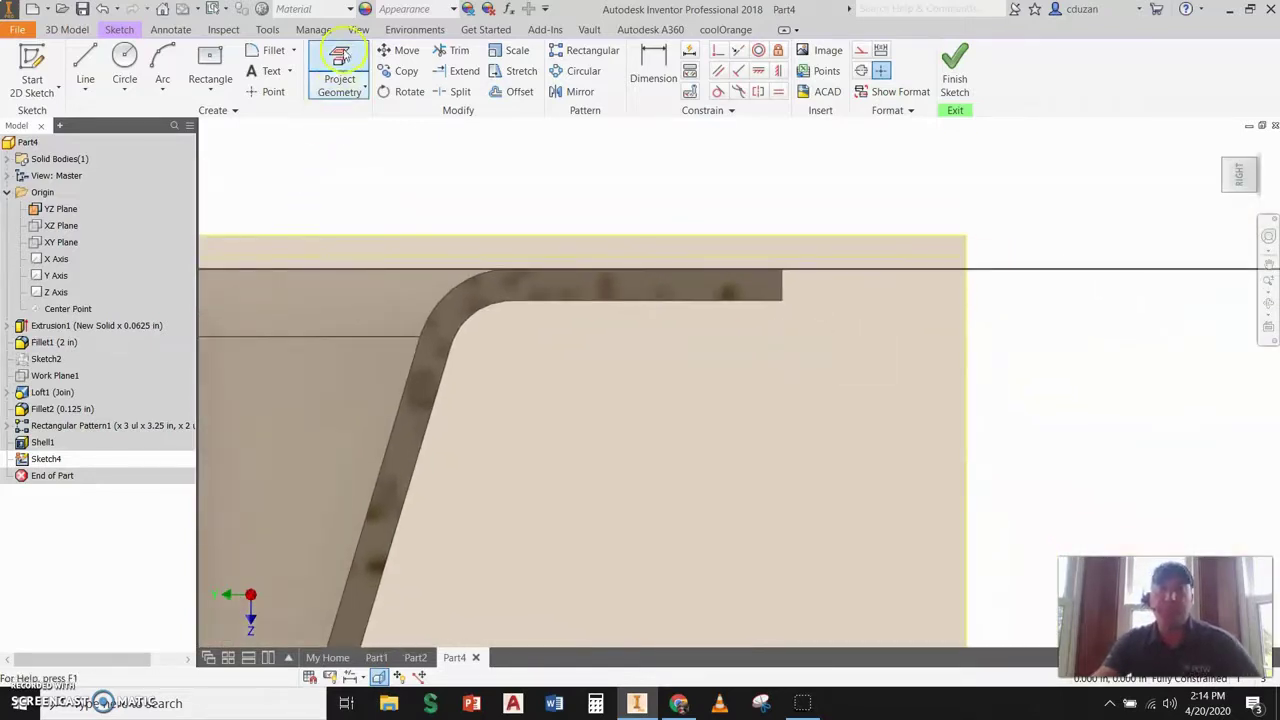
left_click(777, 289)
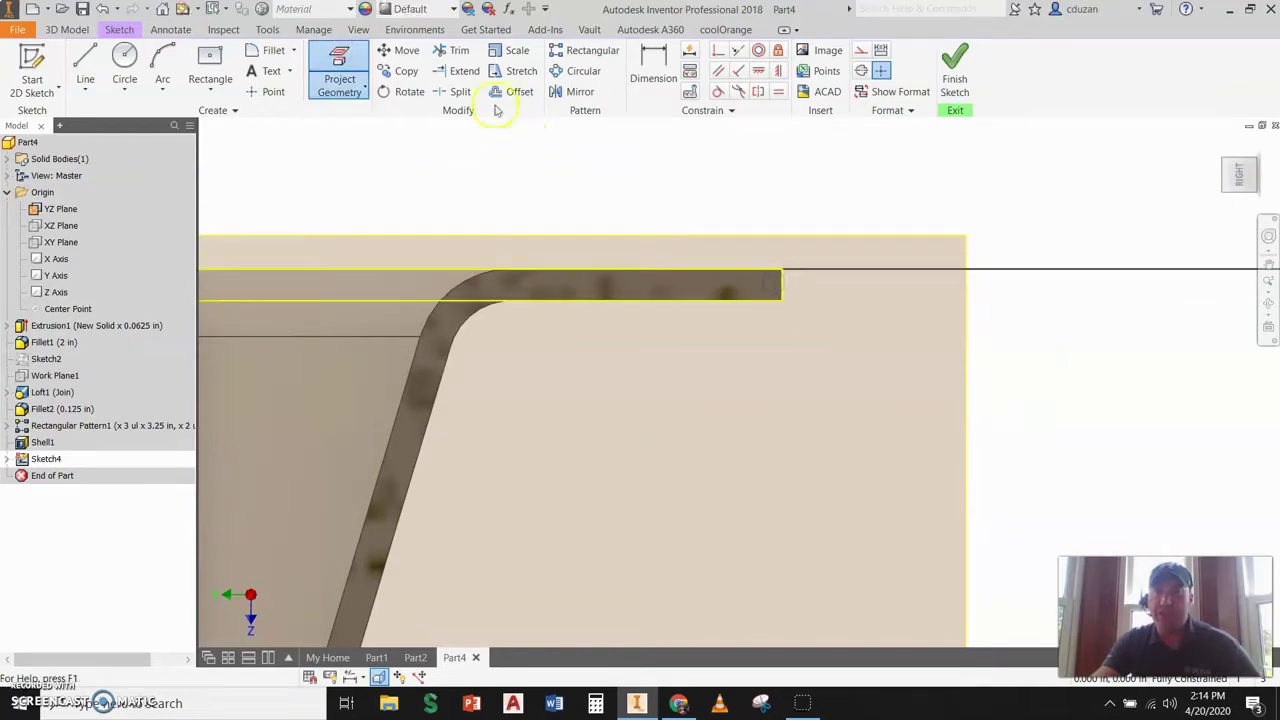
Draw two concentric circles centred about 0.105 in below the plate's outer corner, passing through the upper and lower corners of its end edge
left_click(124, 65)
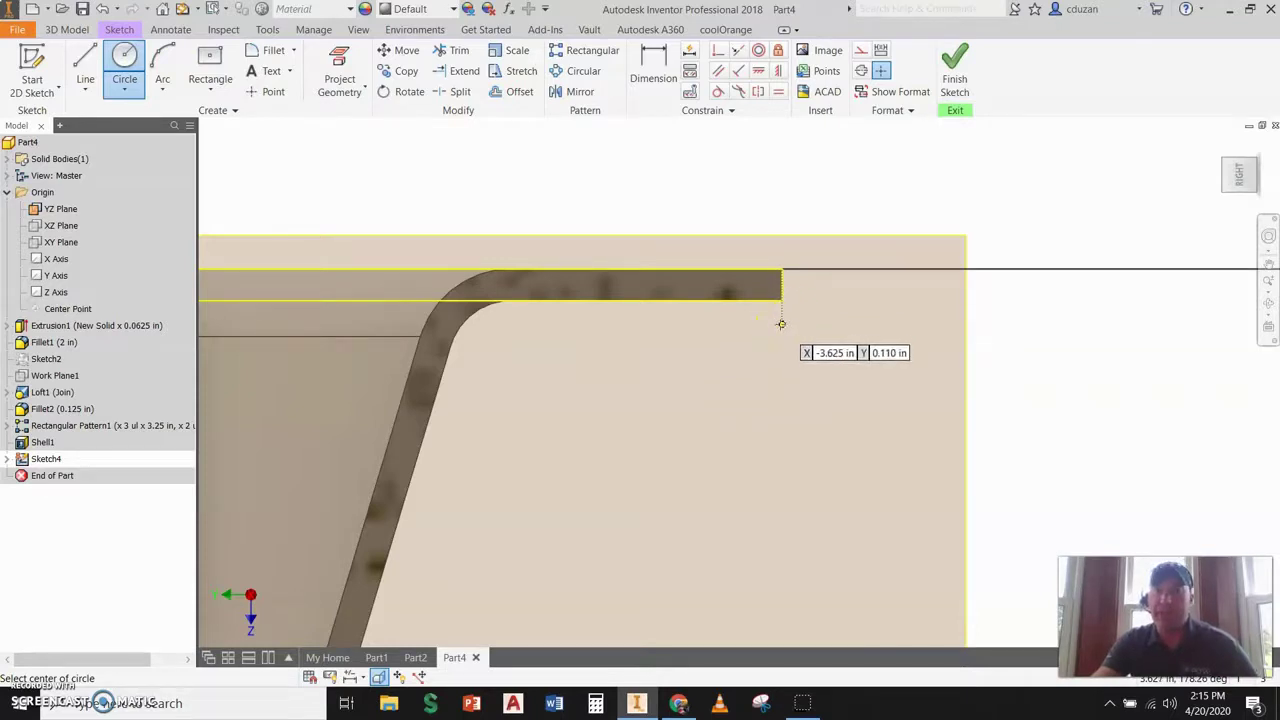
left_click(781, 323)
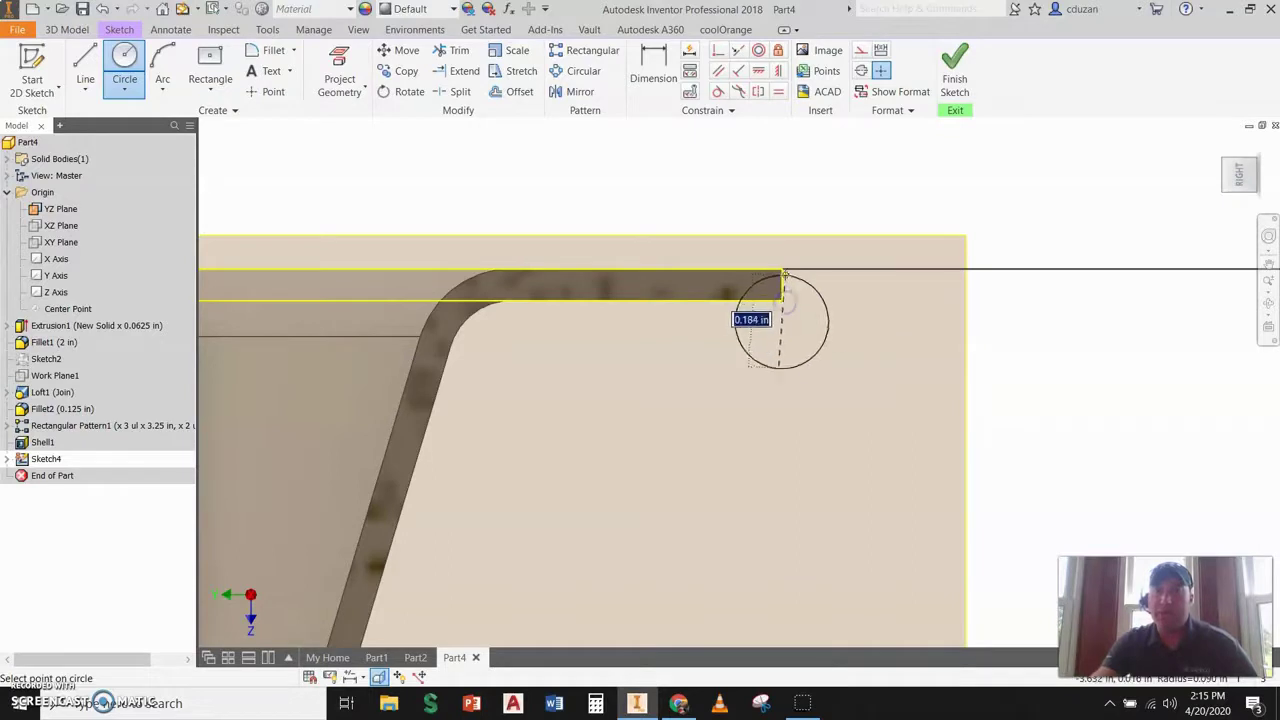
left_click(784, 271)
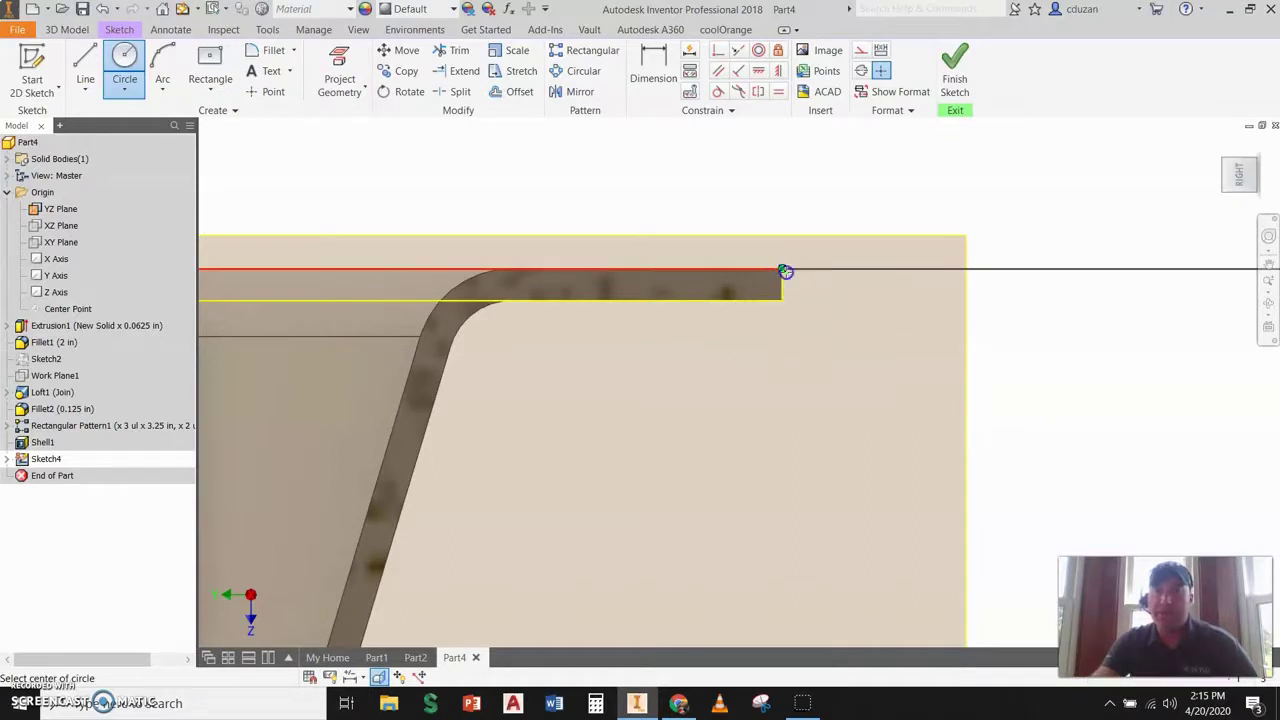
left_click(781, 321)
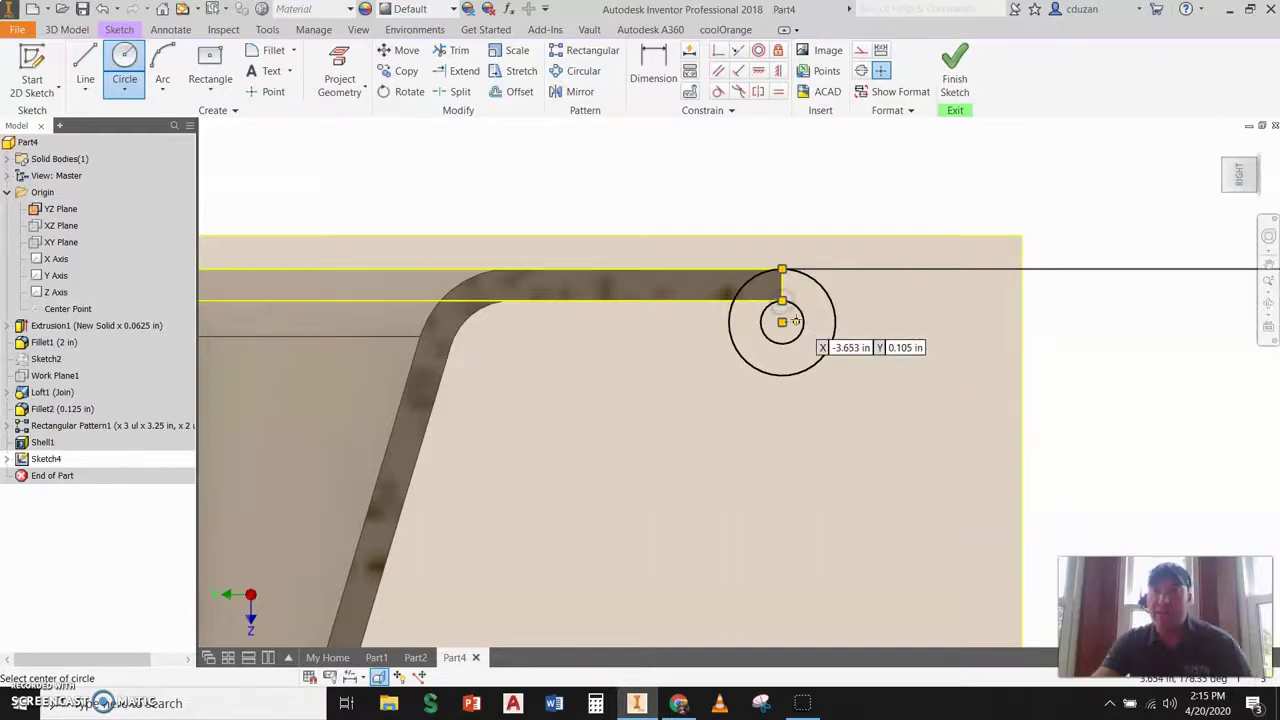
left_click(787, 286)
key("Escape")
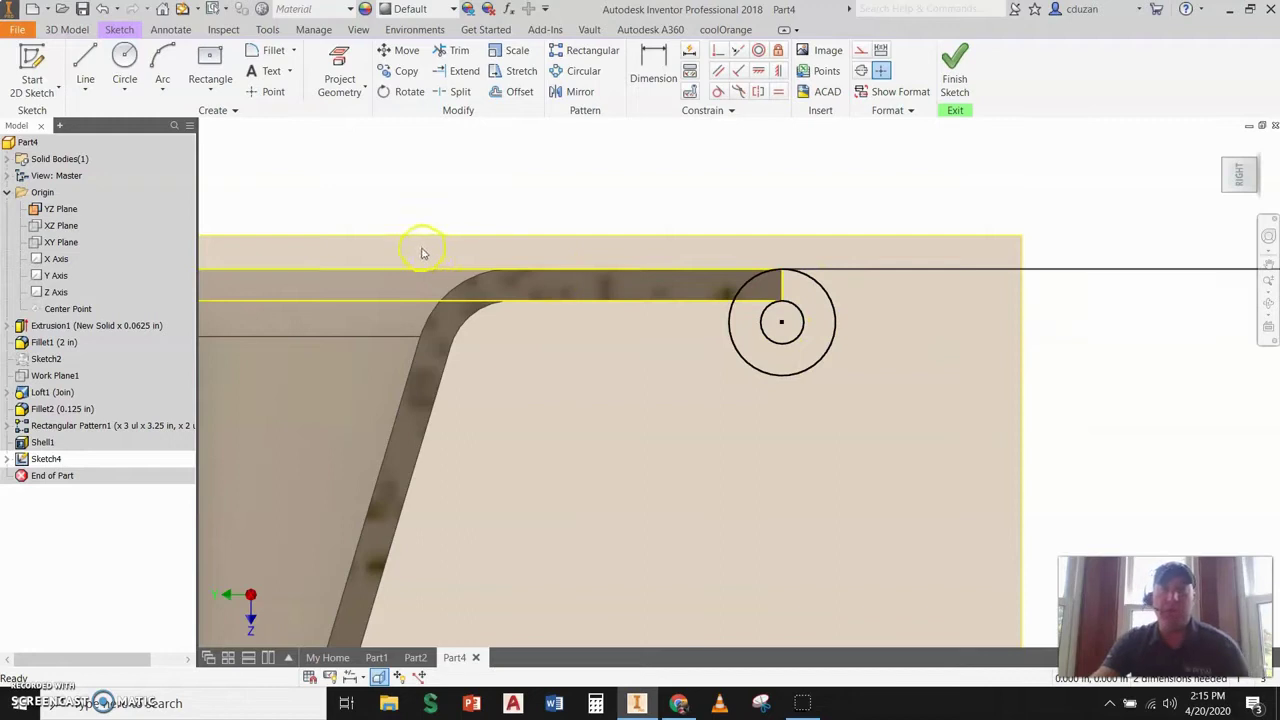
Draw a line about 0.105 in long from the circles' centre to where the outer circle crosses the plate's lower edge
left_click(85, 65)
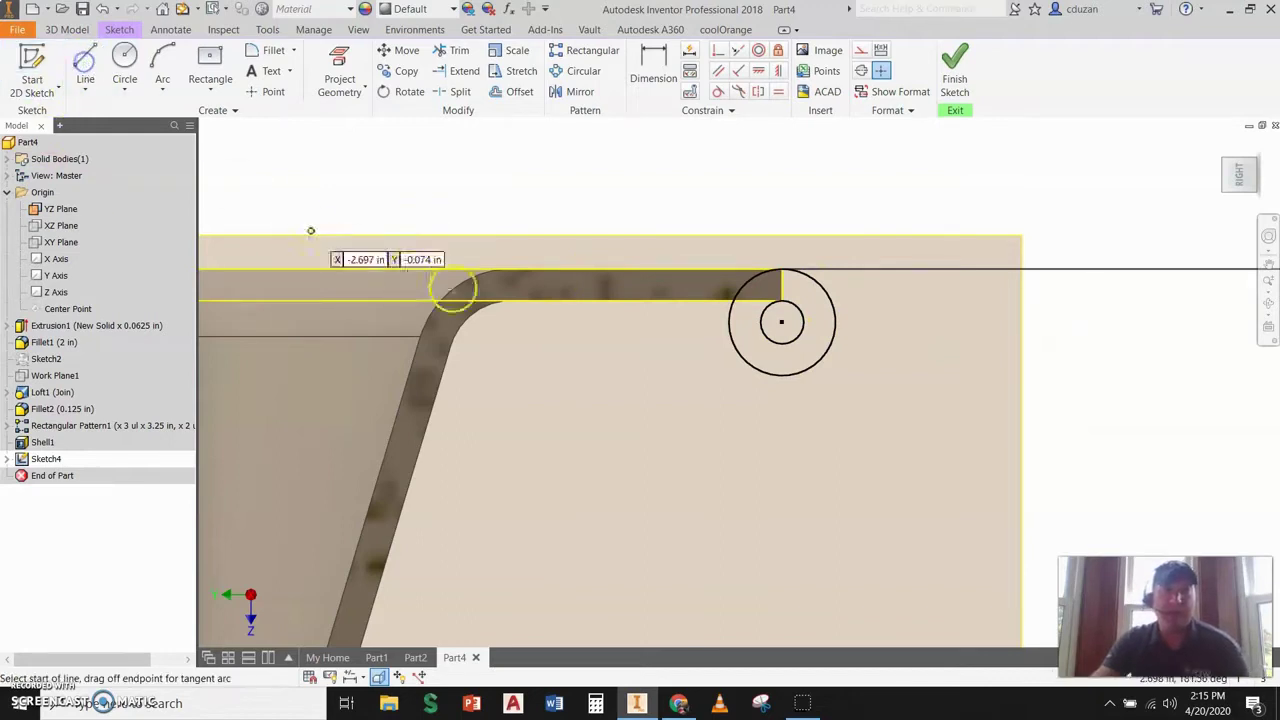
left_click(781, 321)
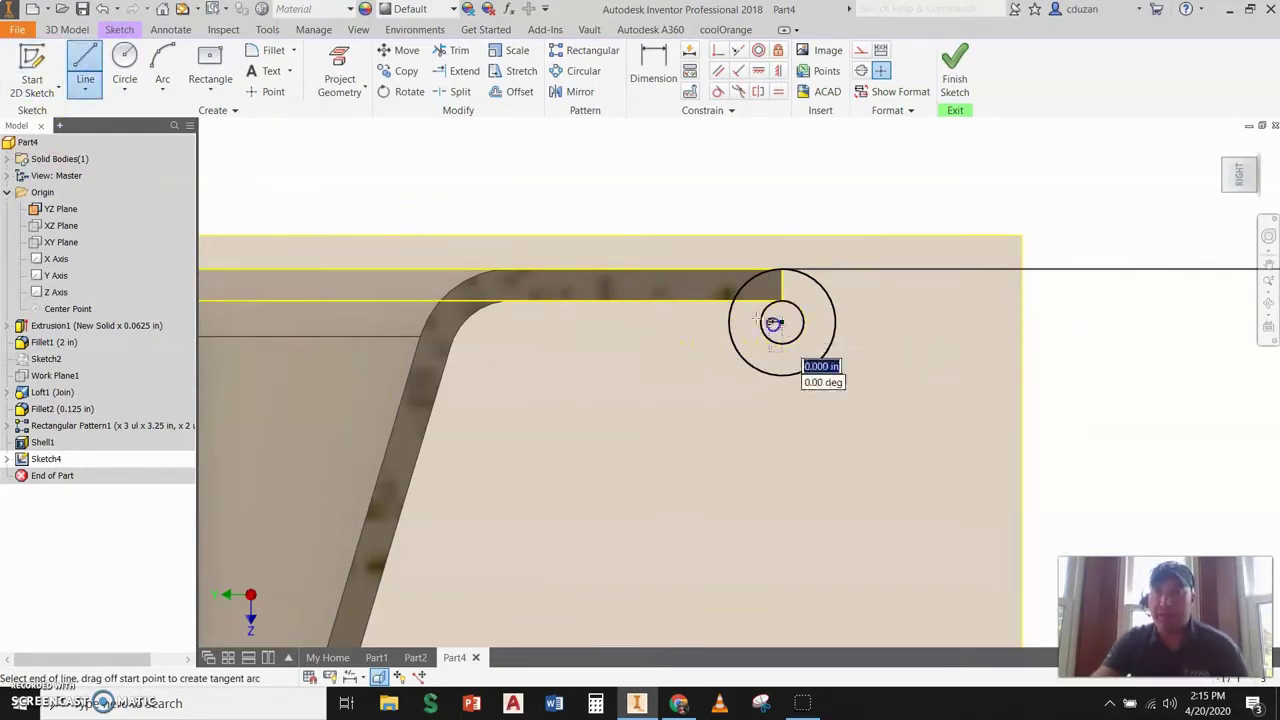
scroll(730, 313, "down", 1)
scroll(726, 314, "up", 2)
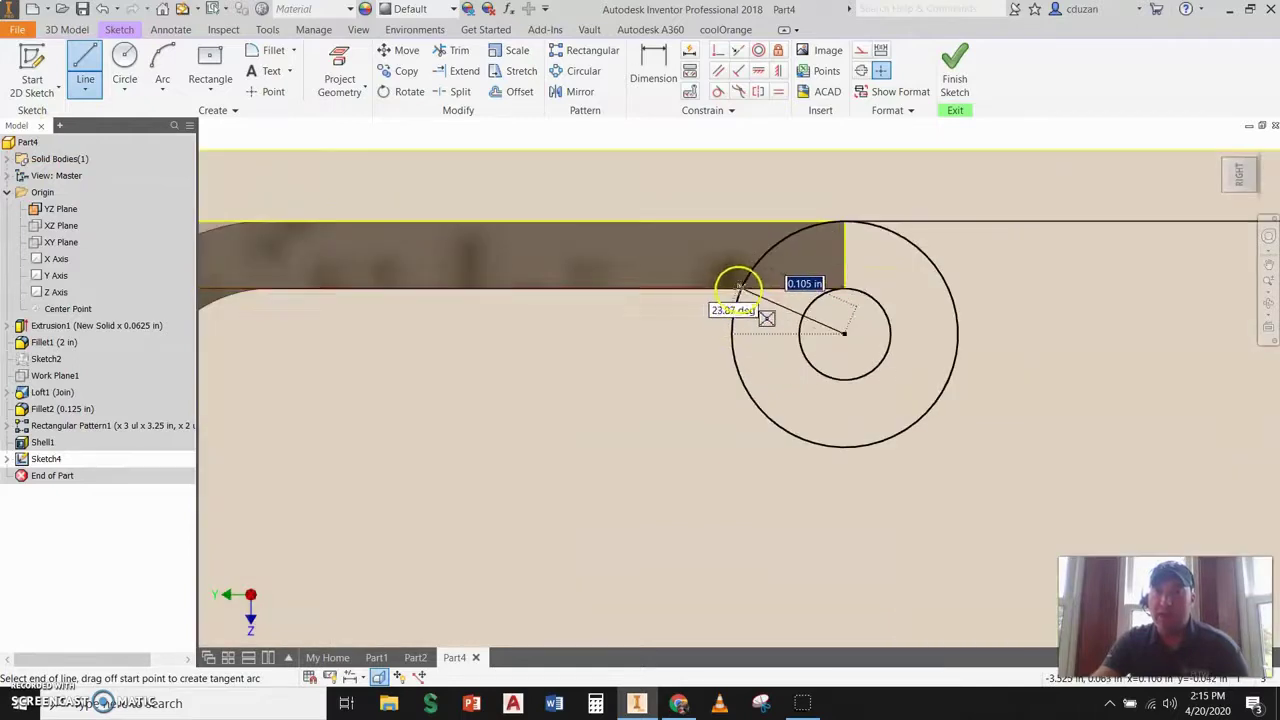
left_click(740, 287)
scroll(766, 323, "down", 1)
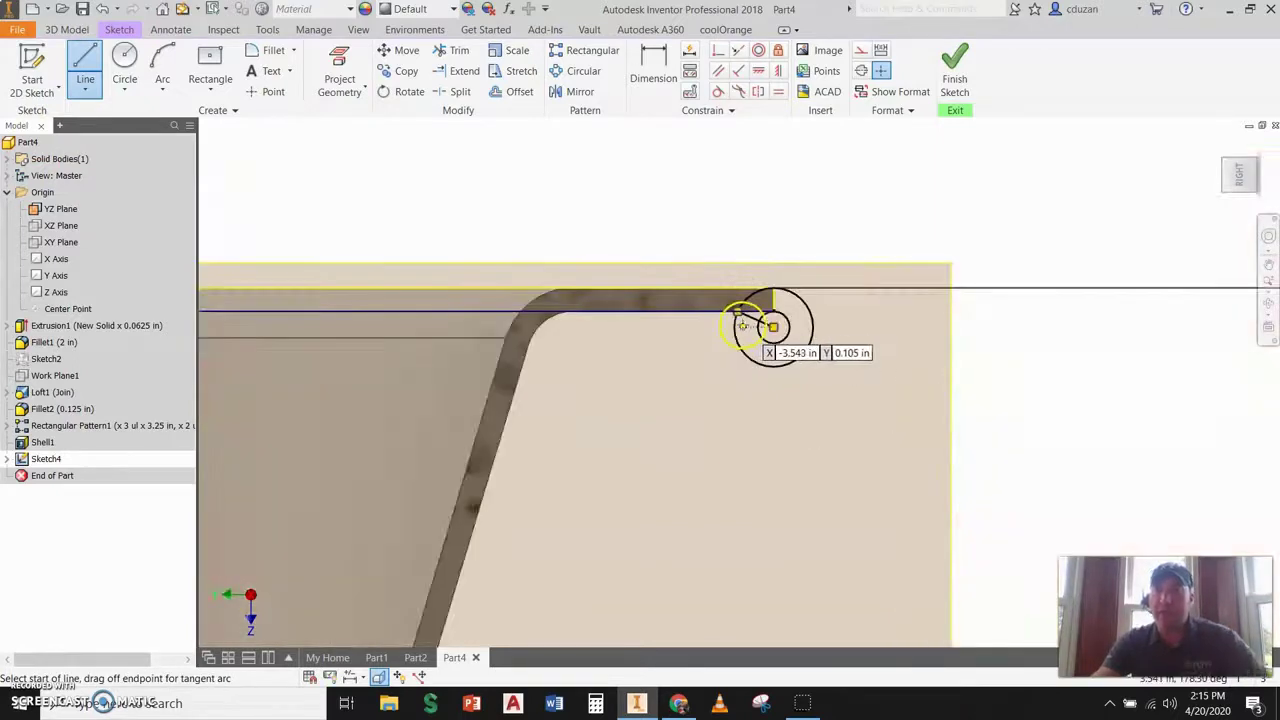
scroll(745, 330, "up", 1)
key("Escape")
scroll(755, 318, "up", 1)
Draw a vertical line along the plate's end edge, from its upper corner to its lower corner
left_click(85, 70)
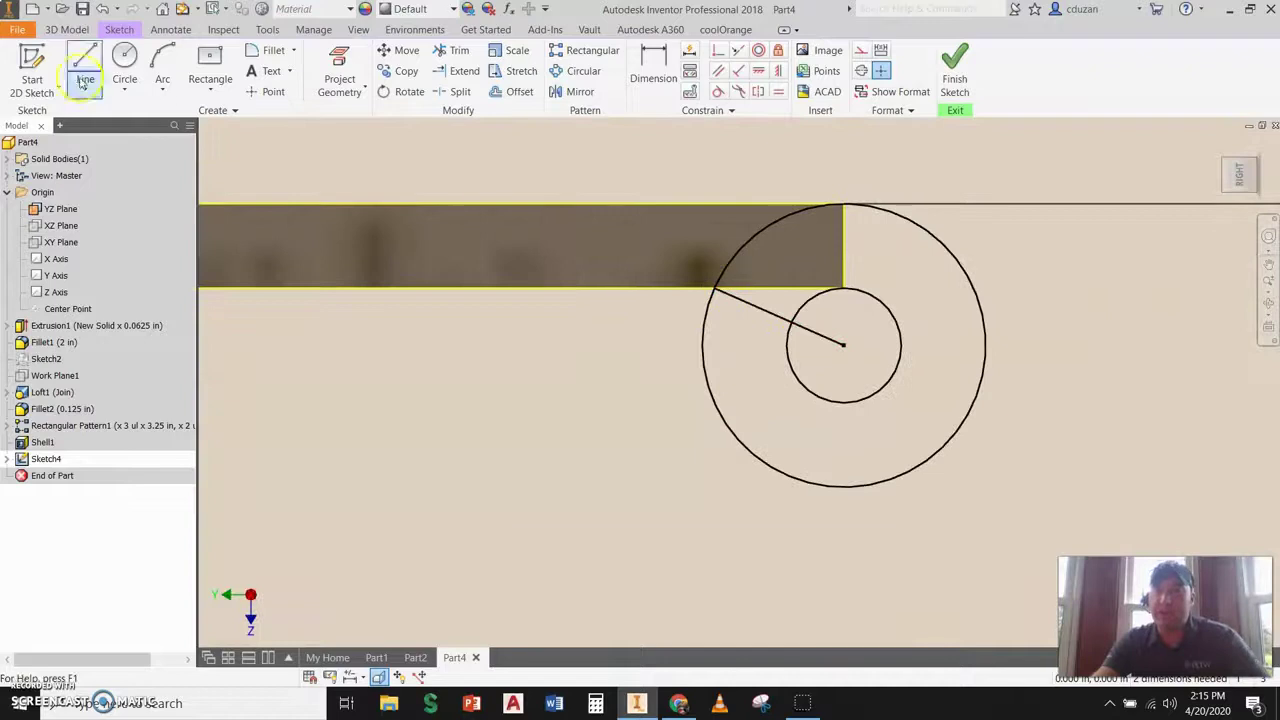
left_click(843, 204)
left_click(843, 288)
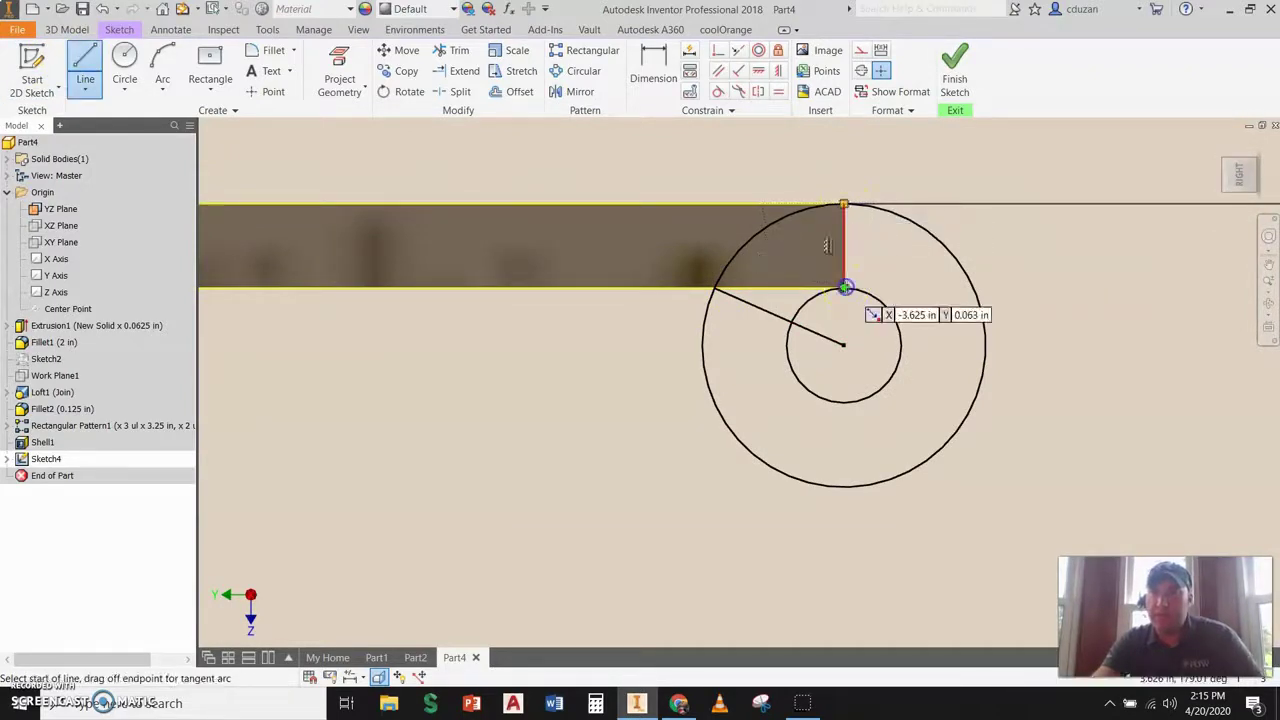
key("Escape")
Trim the circle and line portions outside the open curl between the plate end and the slanted line, and finish the sketch
key("x")
left_click(767, 236)
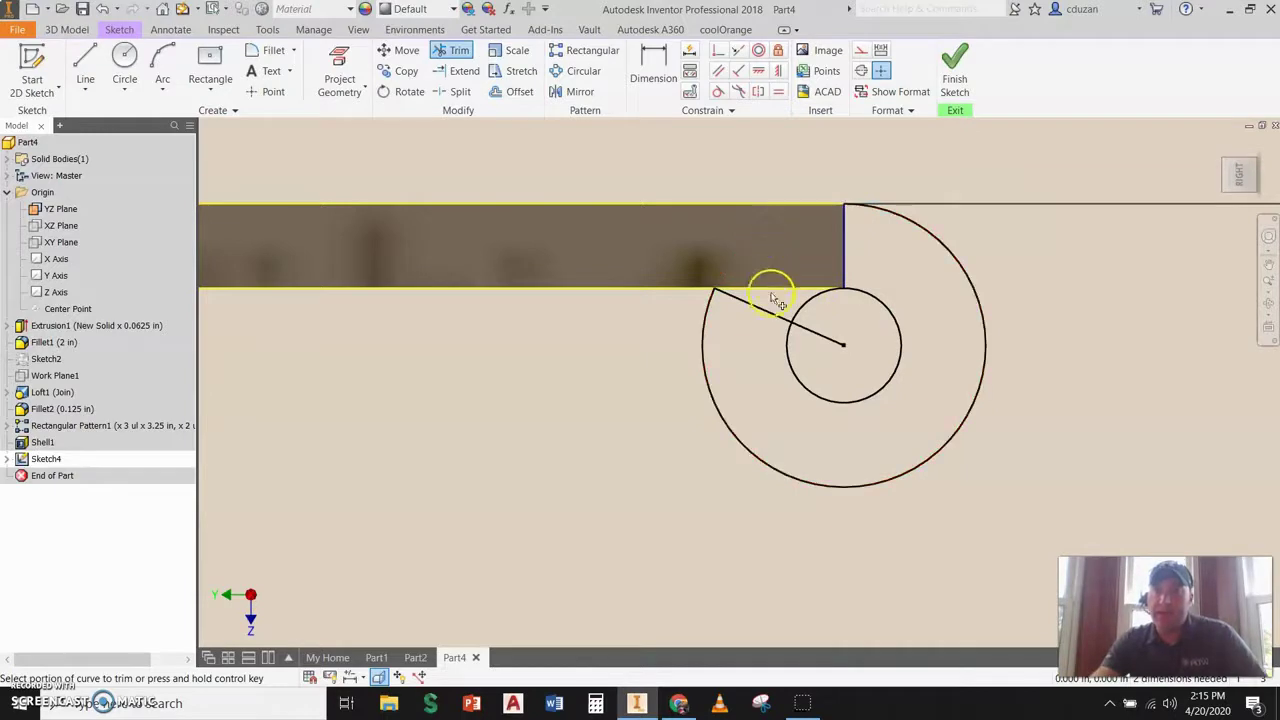
left_click(810, 334)
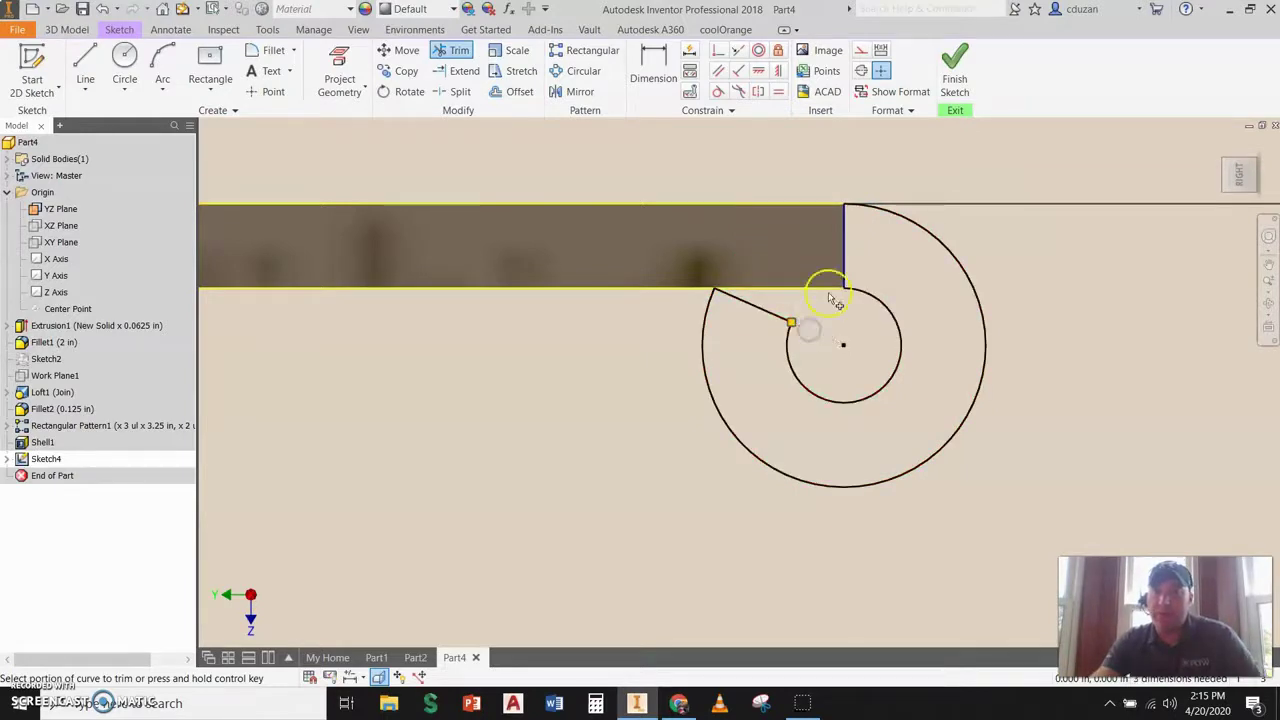
key("Escape")
scroll(893, 249, "down", 3)
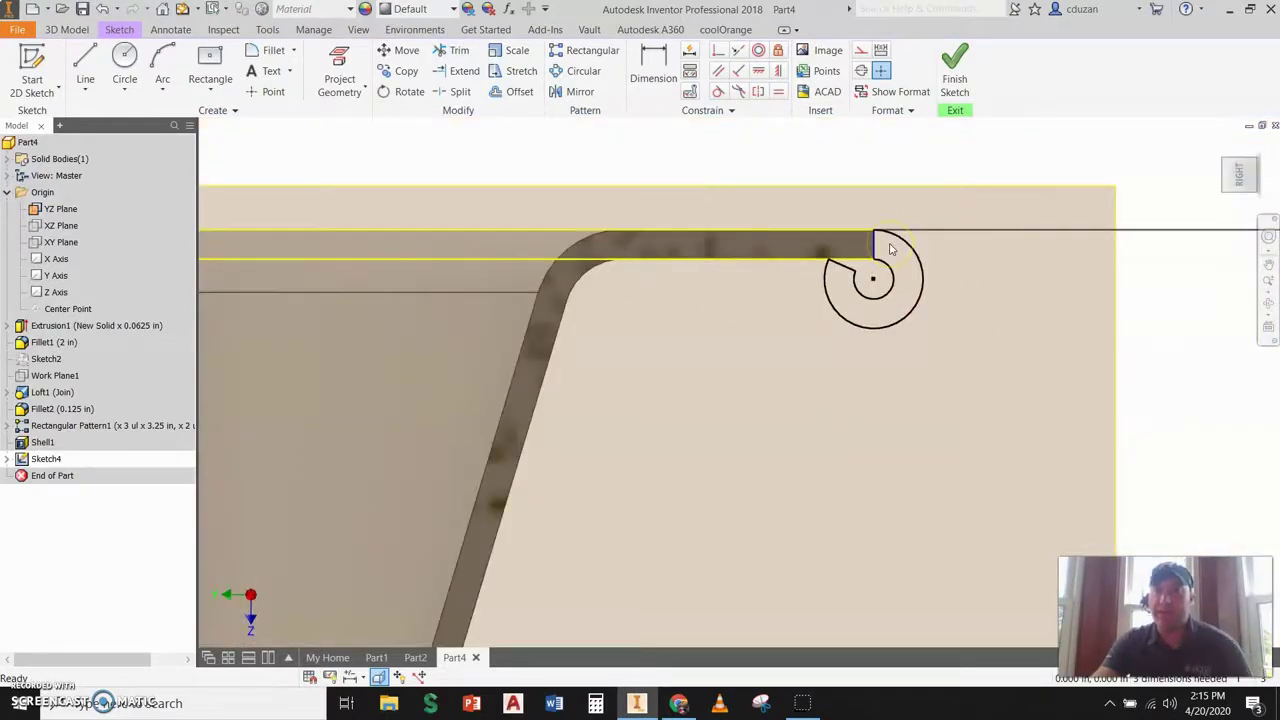
left_click(955, 70)
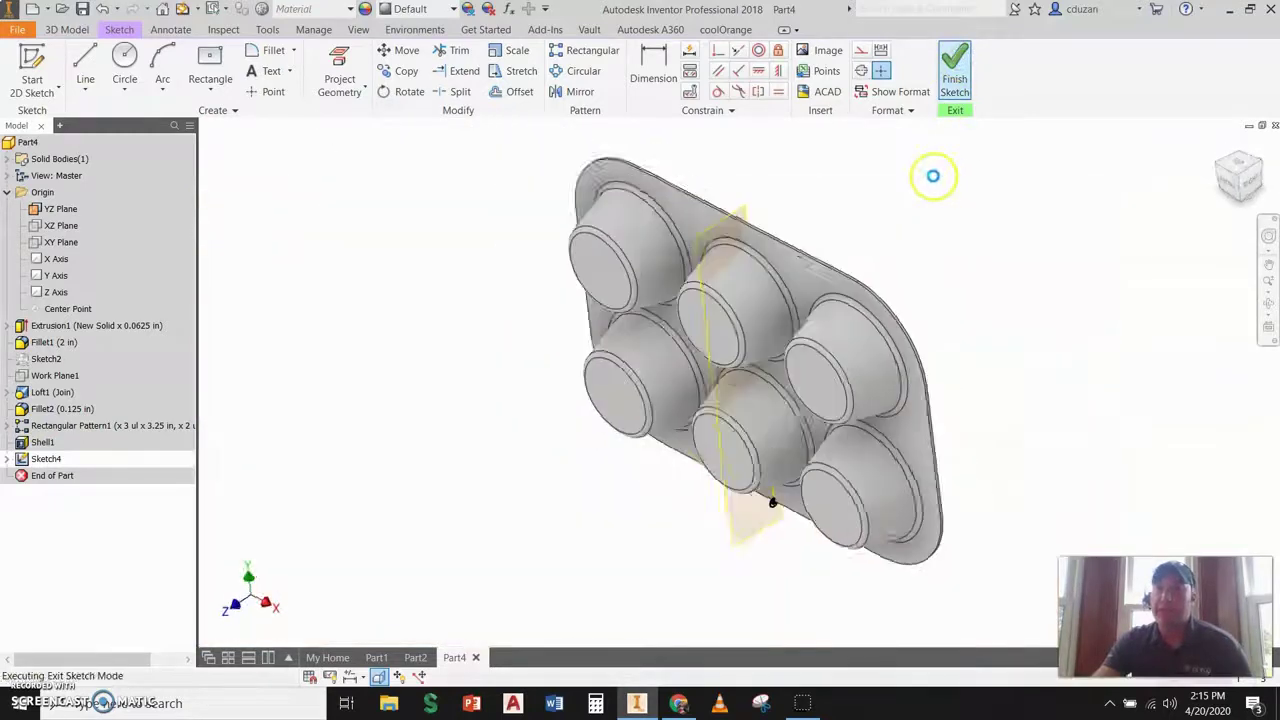
Orient the model to an isometric view with the cup openings facing up and set it as the home view
left_click(1240, 160)
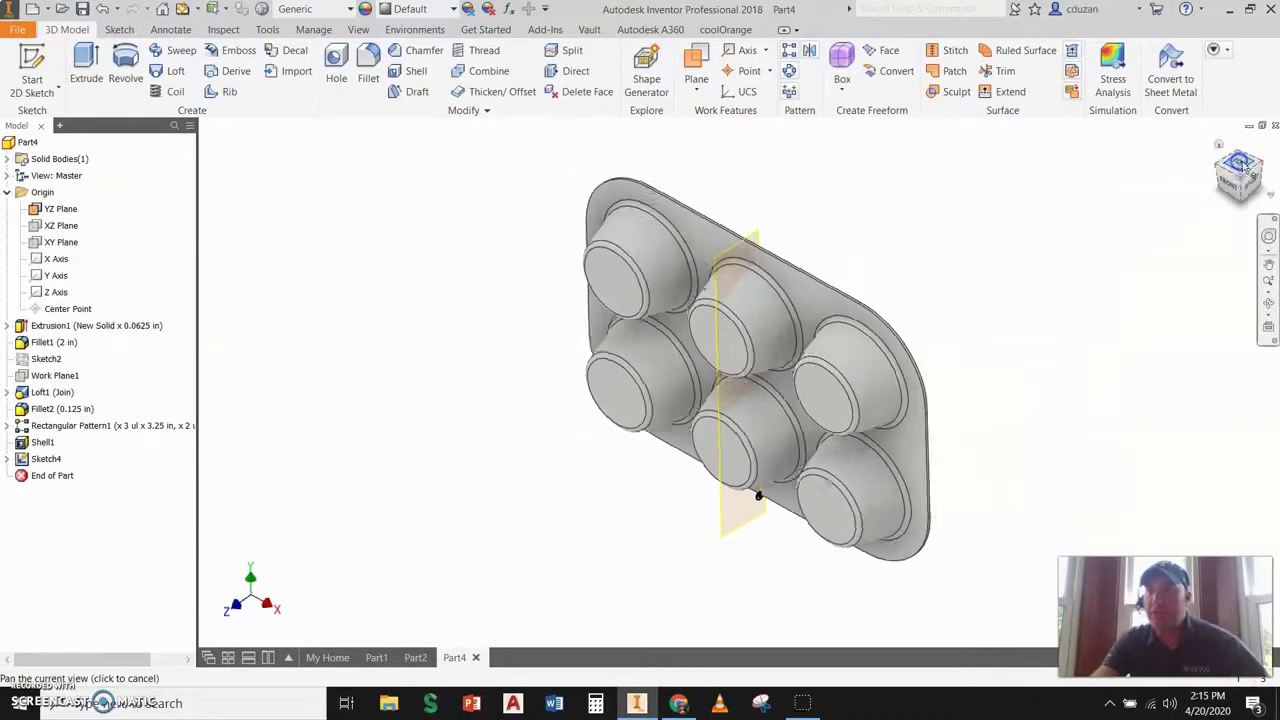
left_click(1254, 160)
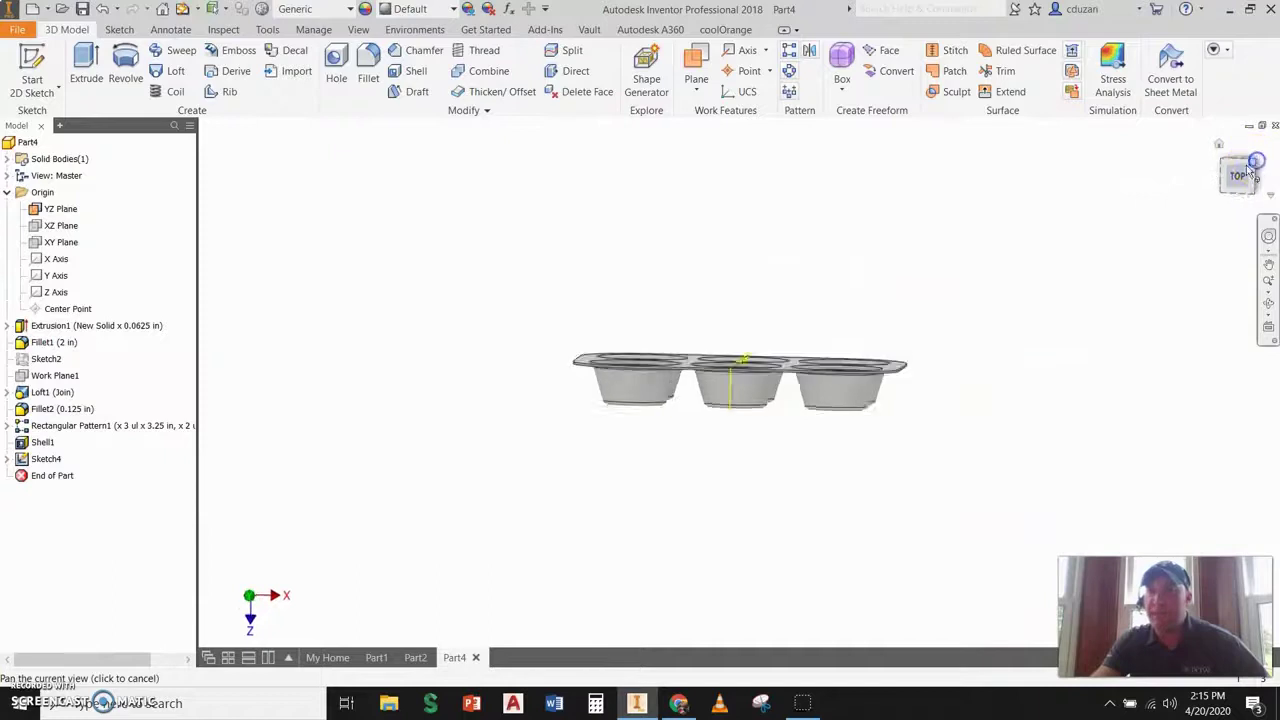
right_click(1220, 170)
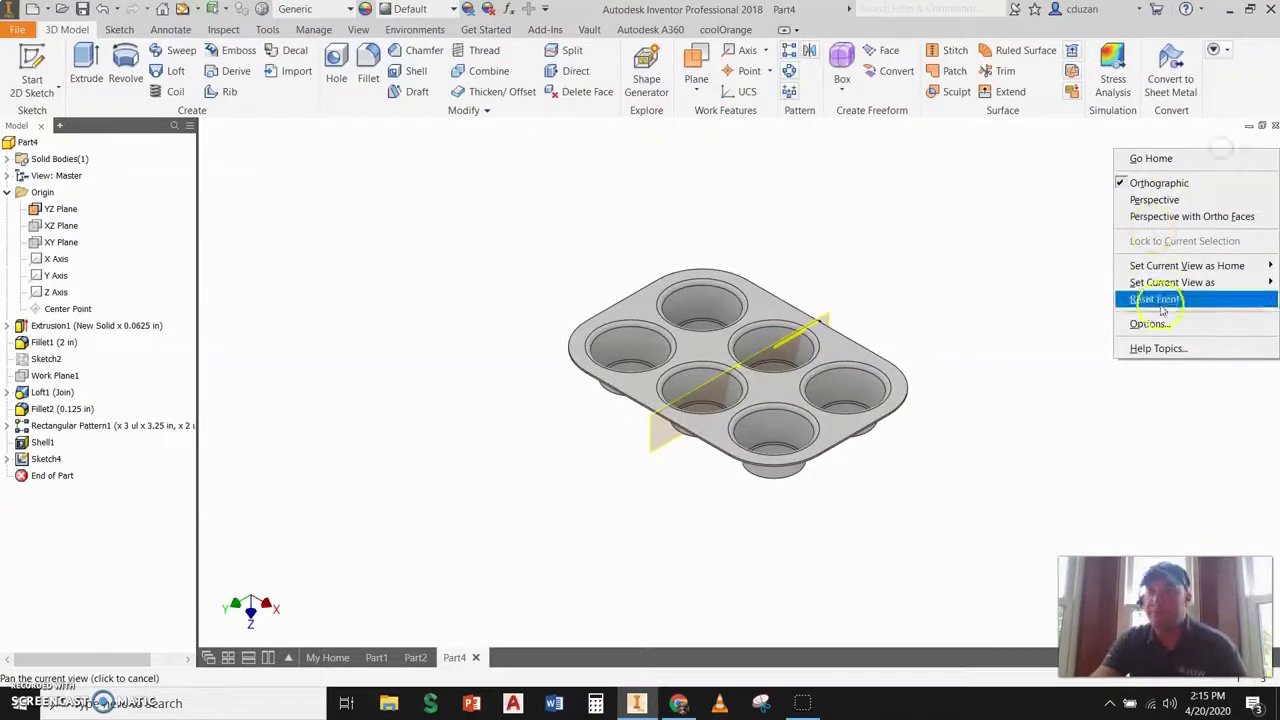
mouse_move(1165, 270)
left_click(1058, 285)
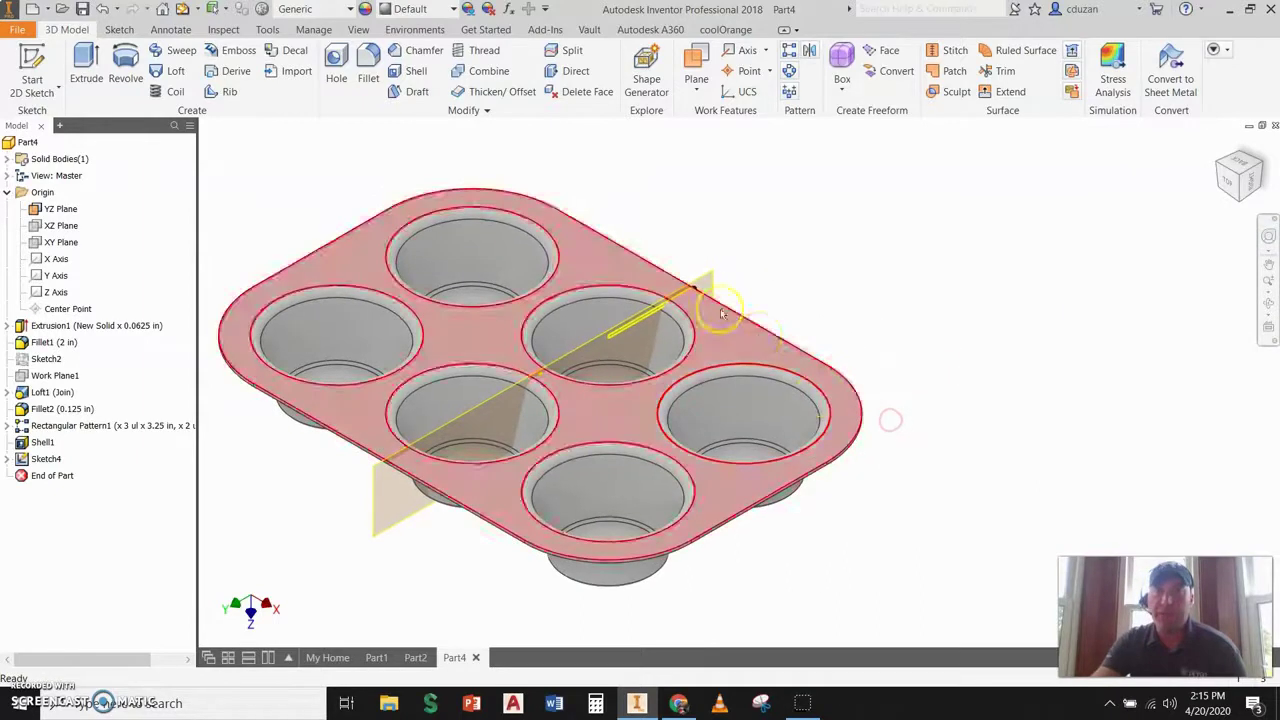
Sweep the curled rim profile as a join along the plate's full outer perimeter edge, using path orientation with 0 taper and 0 twist
left_click(172, 50)
scroll(690, 278, "up", 3)
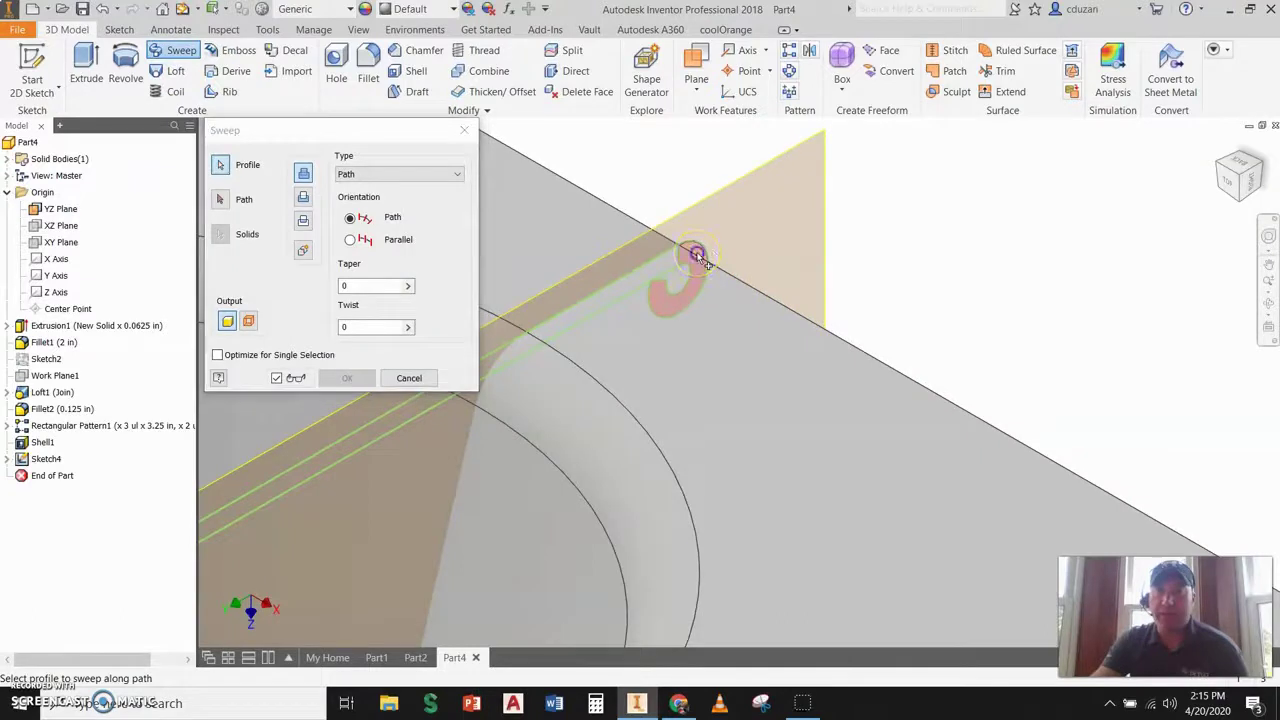
scroll(757, 251, "down", 1)
scroll(757, 251, "down", 2)
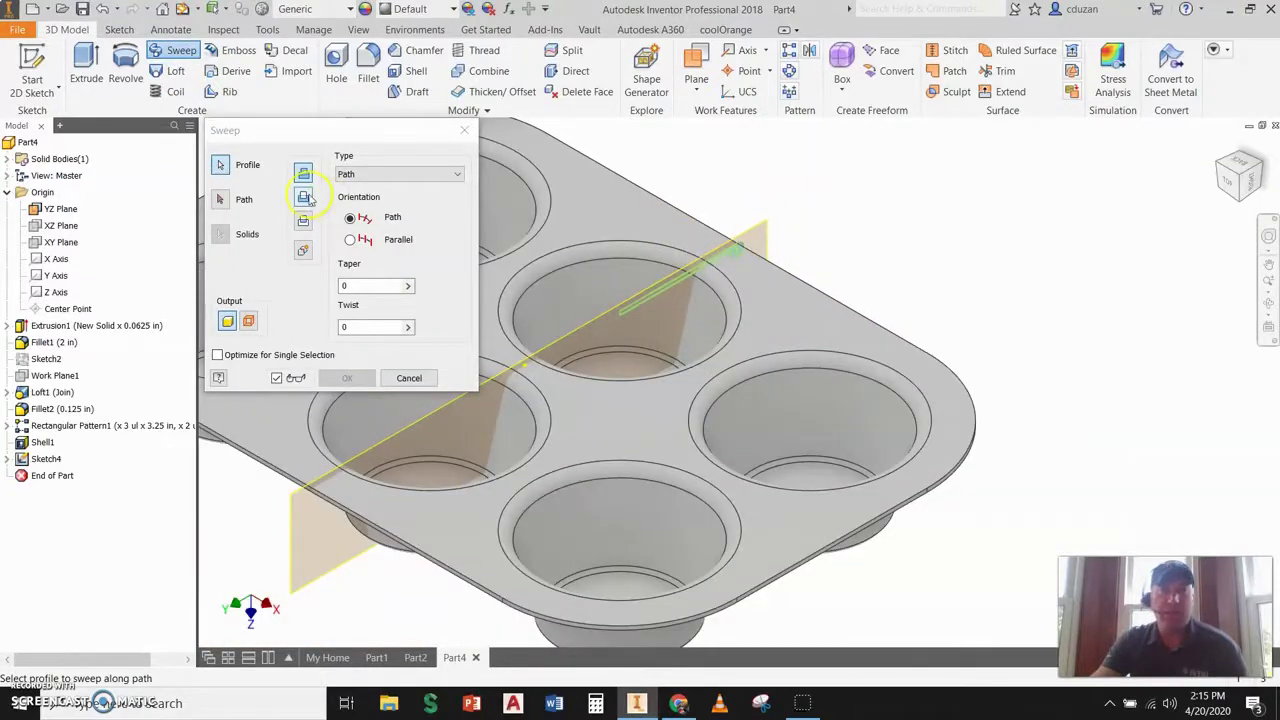
left_click(228, 200)
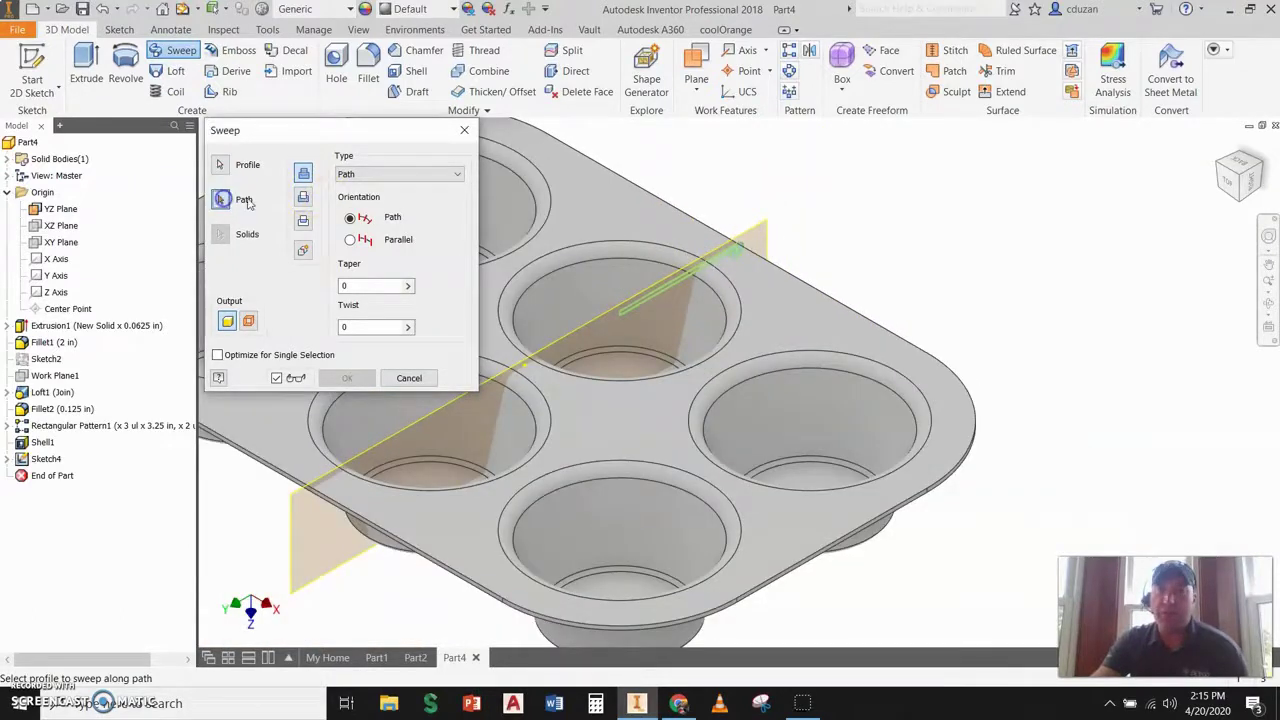
left_click(715, 236)
scroll(760, 232, "down", 2)
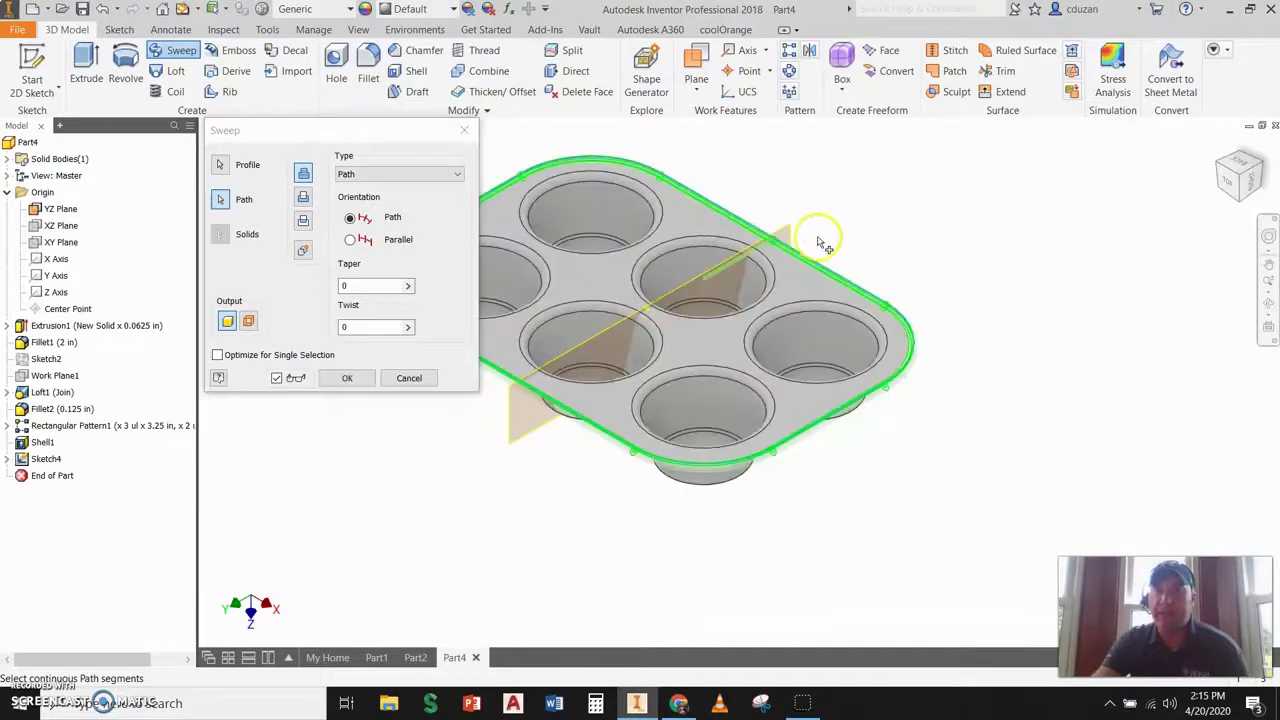
left_click(348, 377)
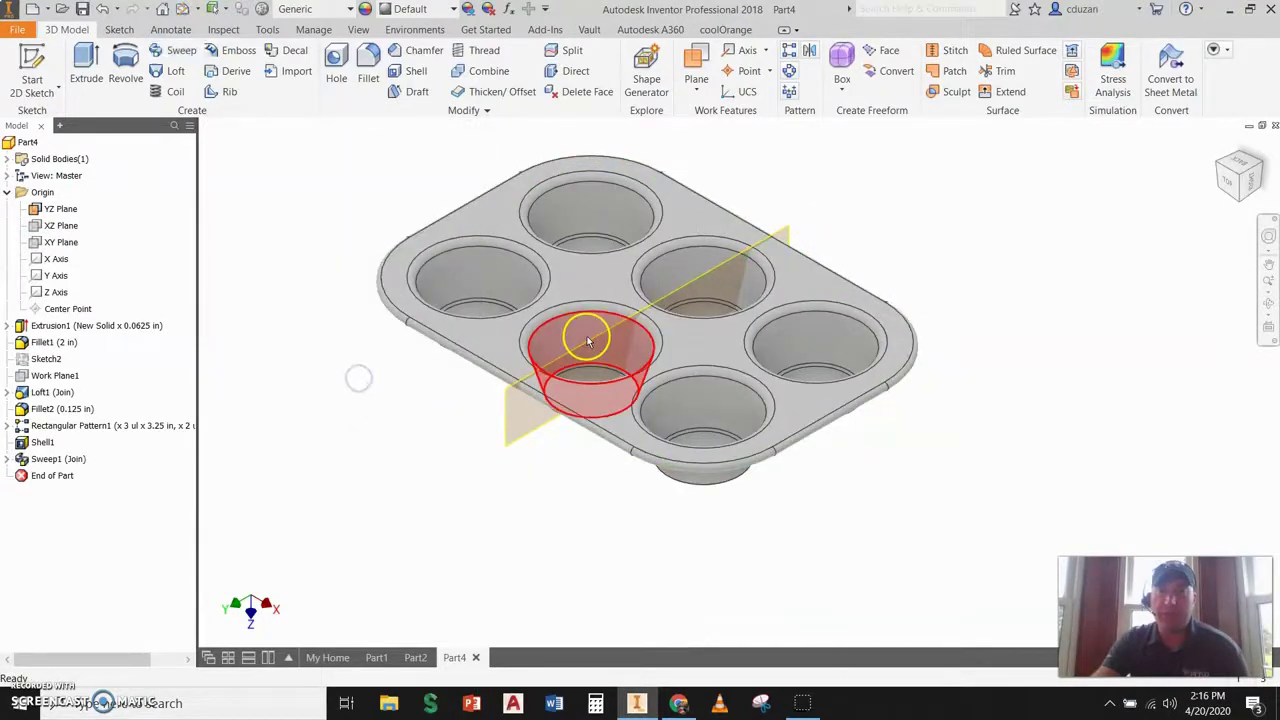
Hide the origin's YZ plane
scroll(206, 320, "down", 2)
right_click(52, 224)
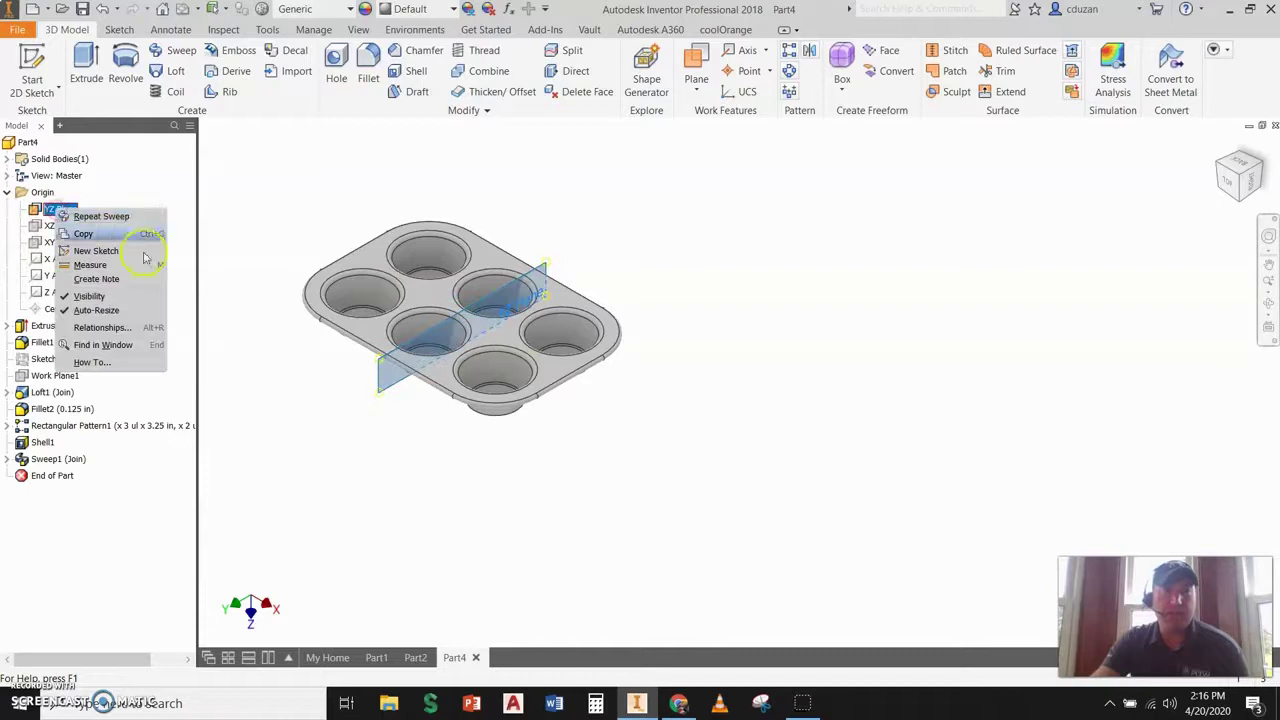
left_click(80, 295)
Examine the finished muffin pan from above and below, including the curled rim and the cups
scroll(760, 370, "up", 5)
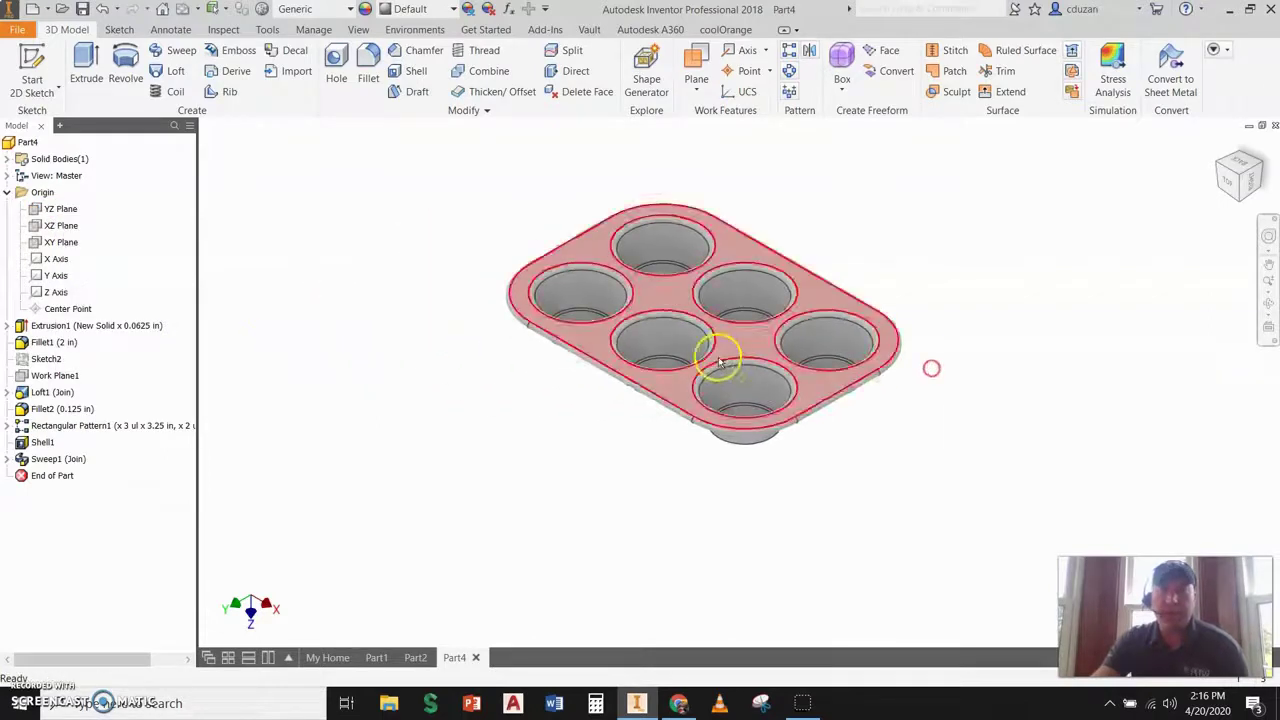
scroll(760, 395, "down", 3)
middle_click_drag(771, 400, 820, 263, "shift")
scroll(690, 260, "up", 5)
scroll(700, 270, "down", 5)
middle_click_drag(740, 311, 711, 445, "shift")
left_click(727, 370)
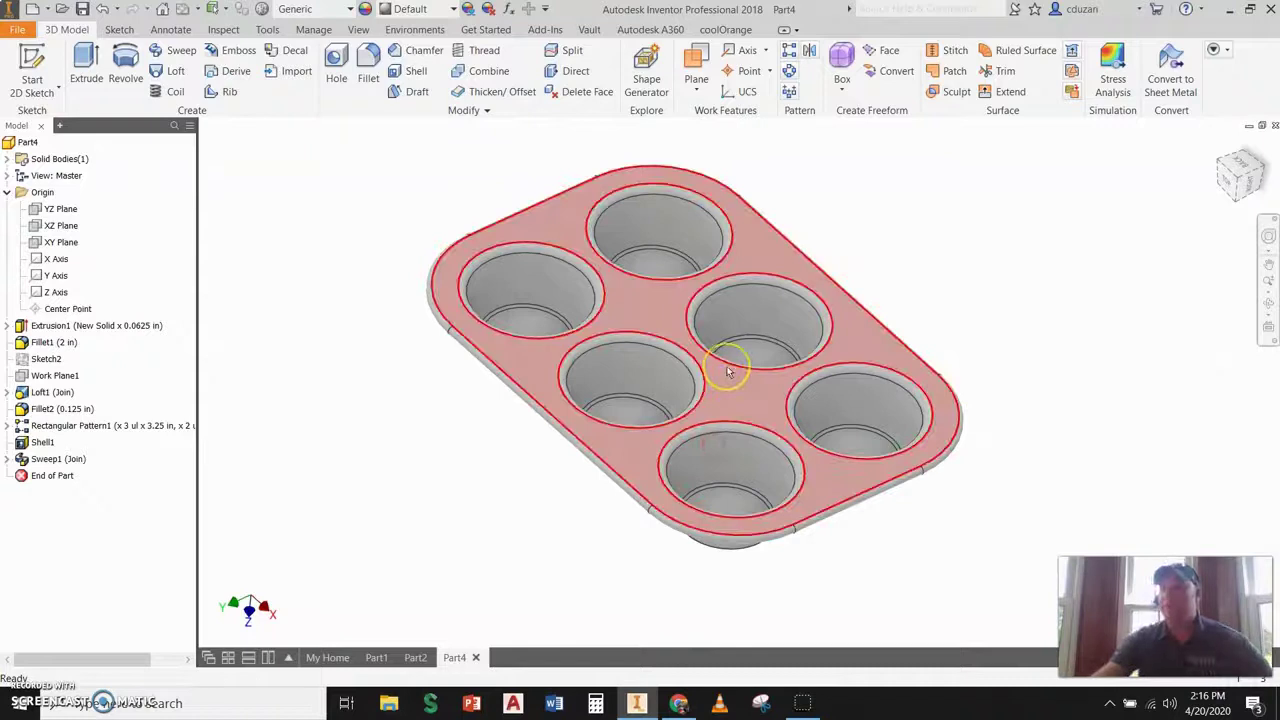
left_click(745, 386)
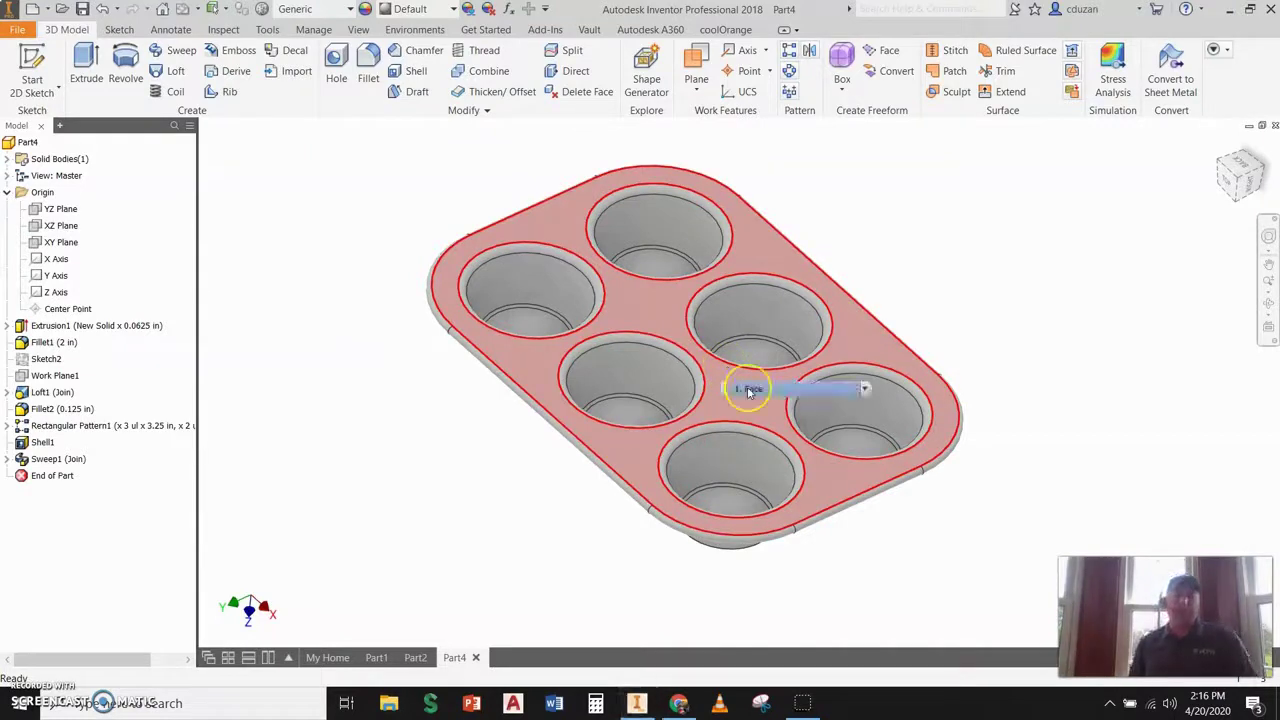